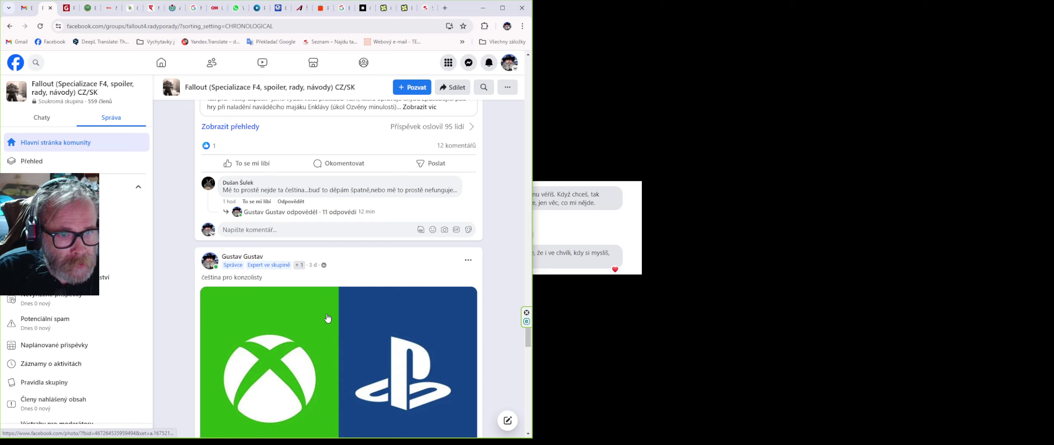
Expand the Fallout 4 group post about the new 1.2.0 Czech translation and open its prekladyher.github.io download link.
scroll(330, 305, down, 10)
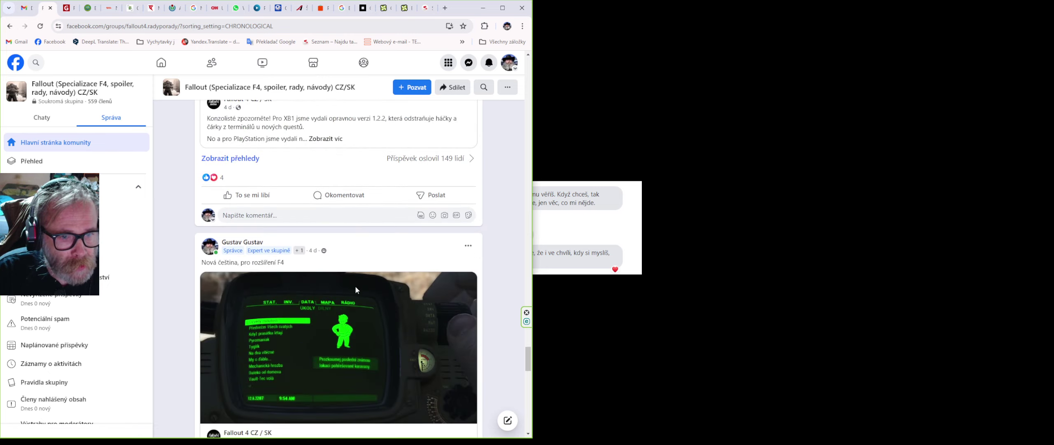
scroll(336, 285, down, 2)
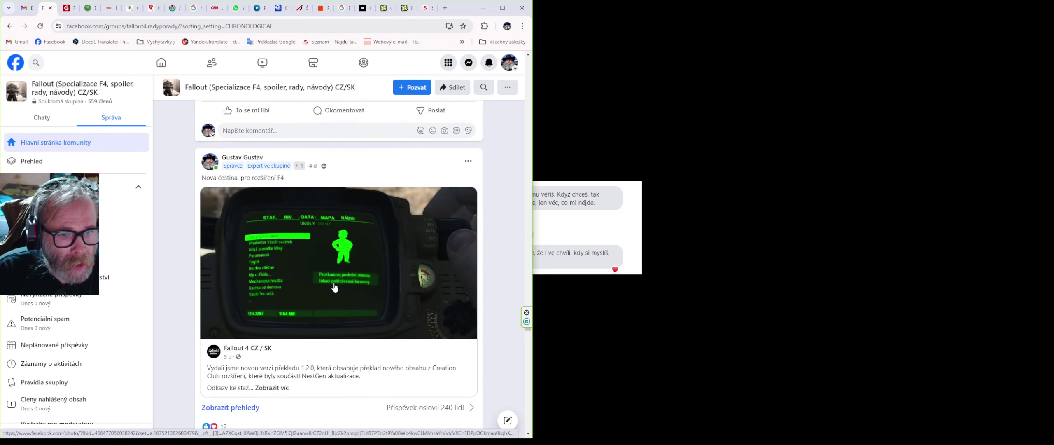
click(272, 388)
scroll(408, 383, down, 1)
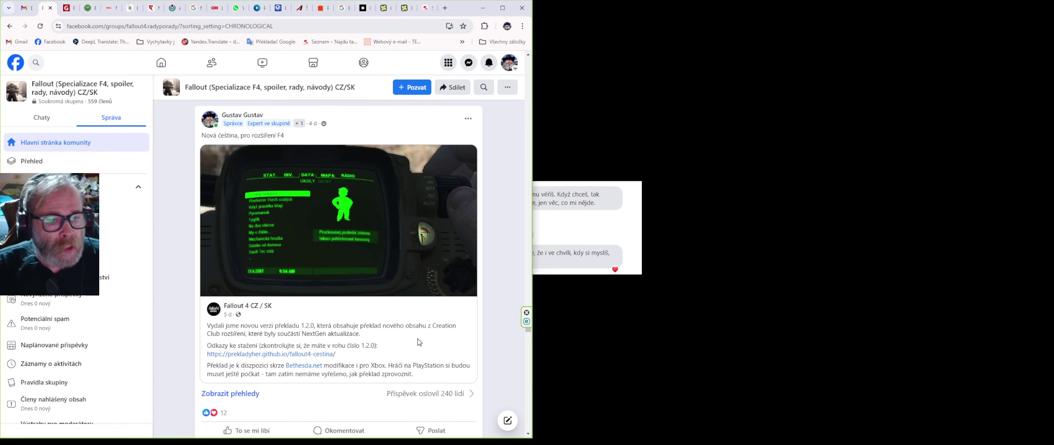
mouse_move(258, 309)
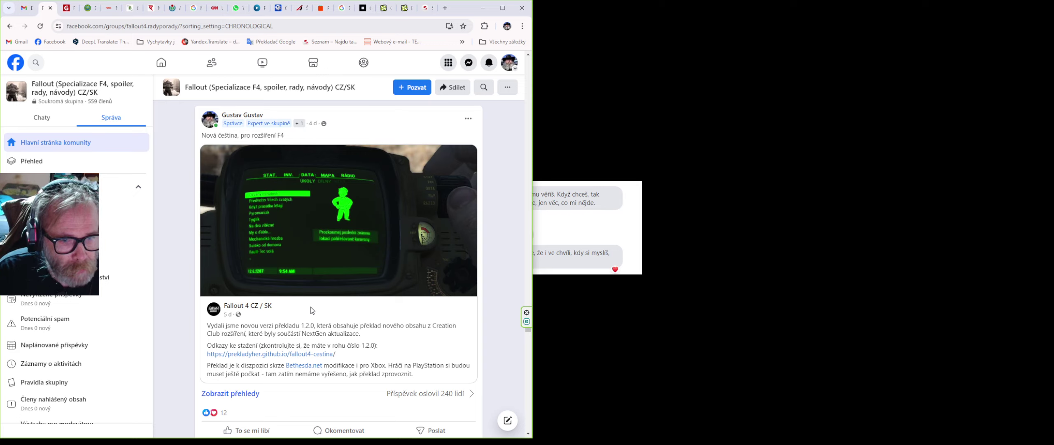
click(276, 355)
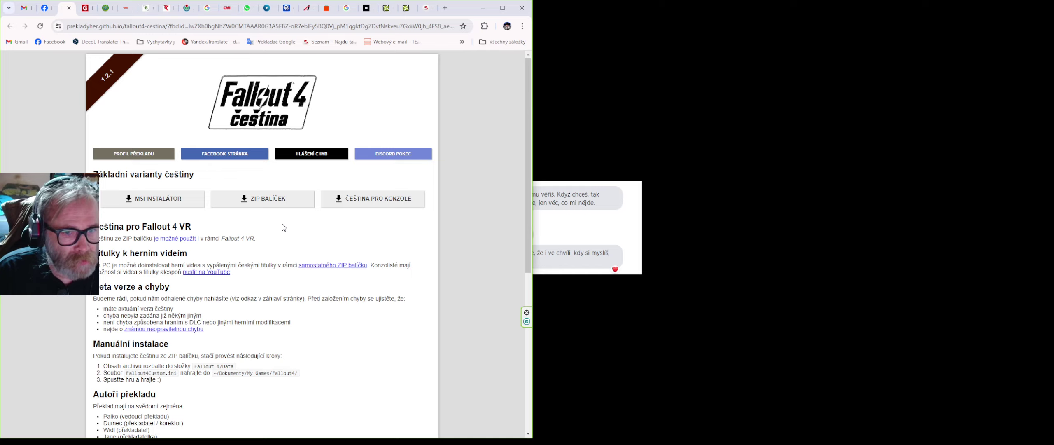
Download the translation's ZIP package as fallout4-cestina-1.2.1 and show the downloaded file in its folder.
click(268, 201)
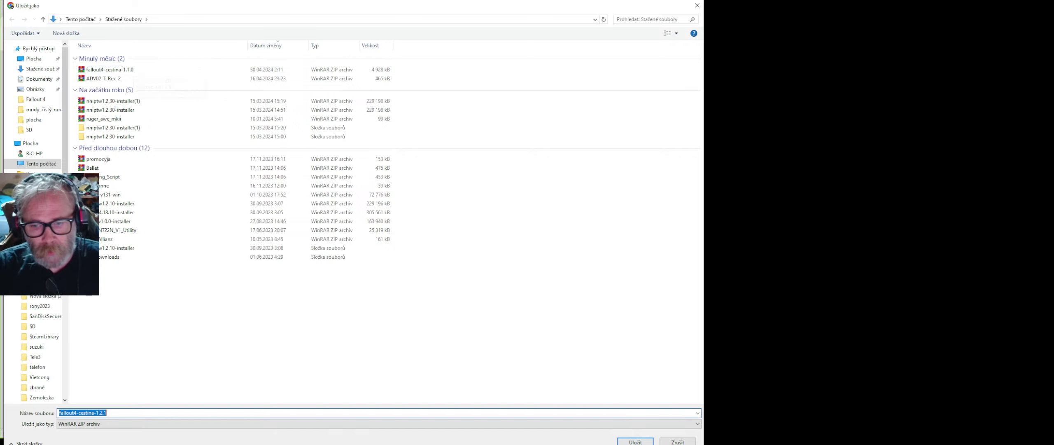
key(Return)
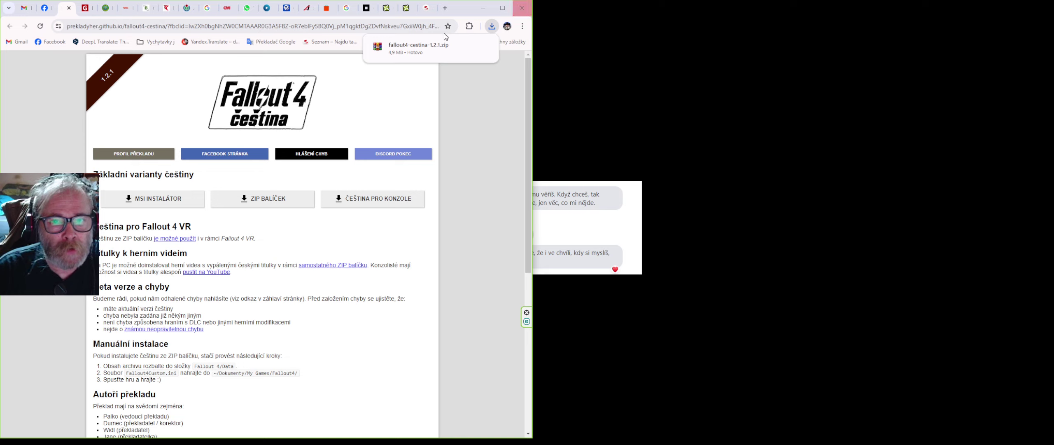
click(492, 27)
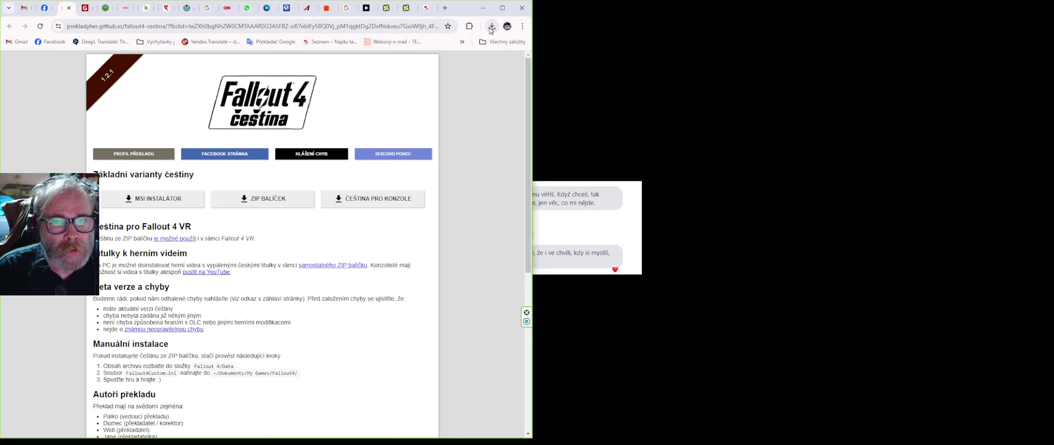
click(492, 26)
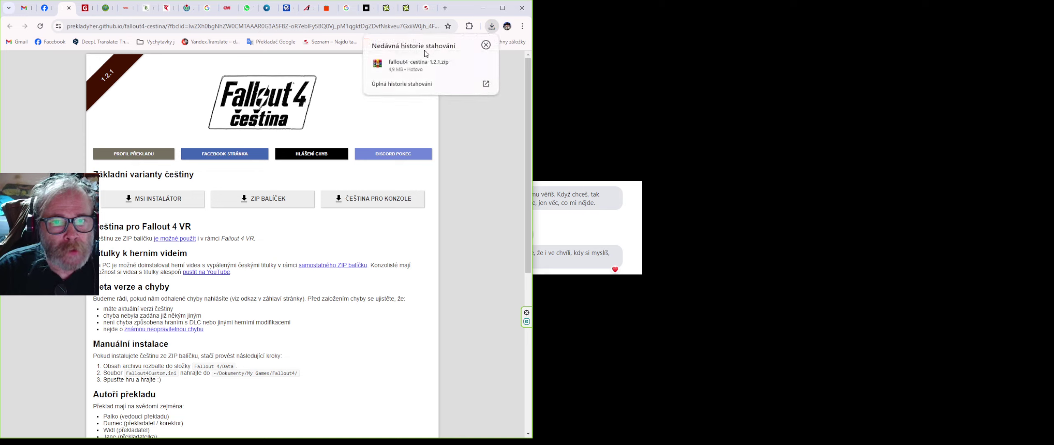
click(469, 64)
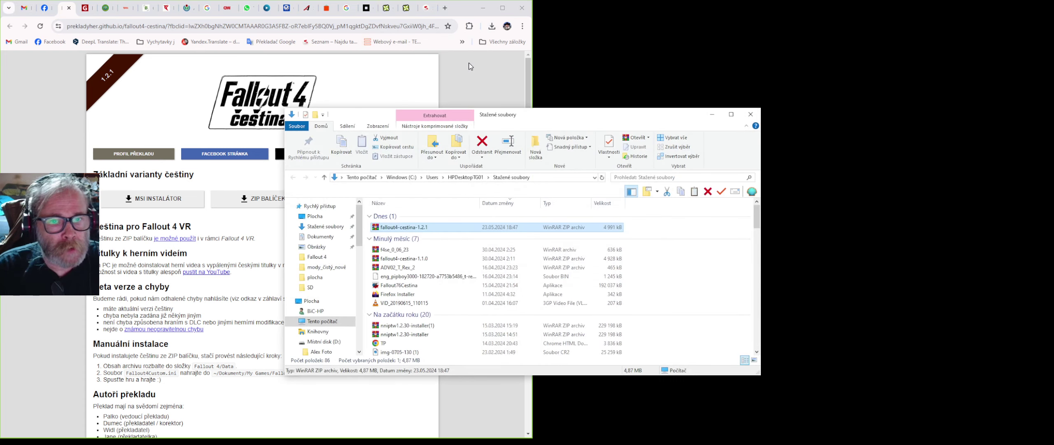
click(522, 9)
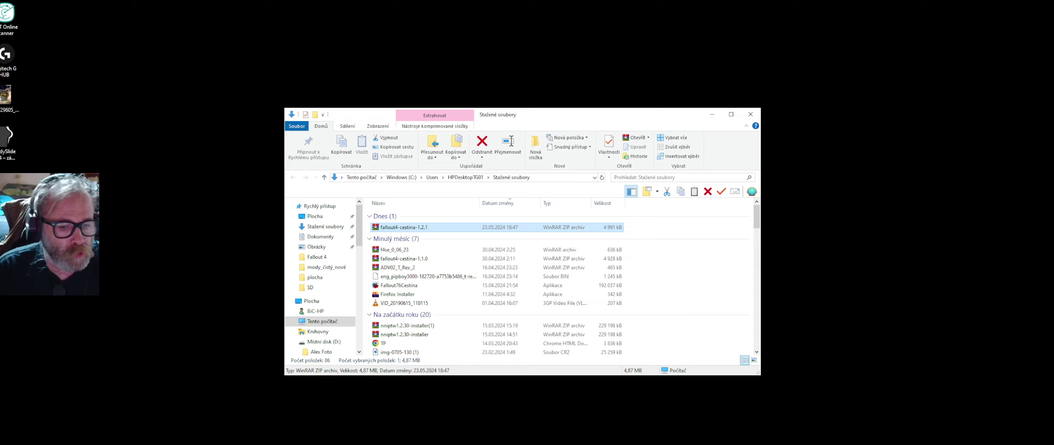
Search Google for "zip" in a new Chrome tab and look through the results for an archiving program.
mouse_move(136, 443)
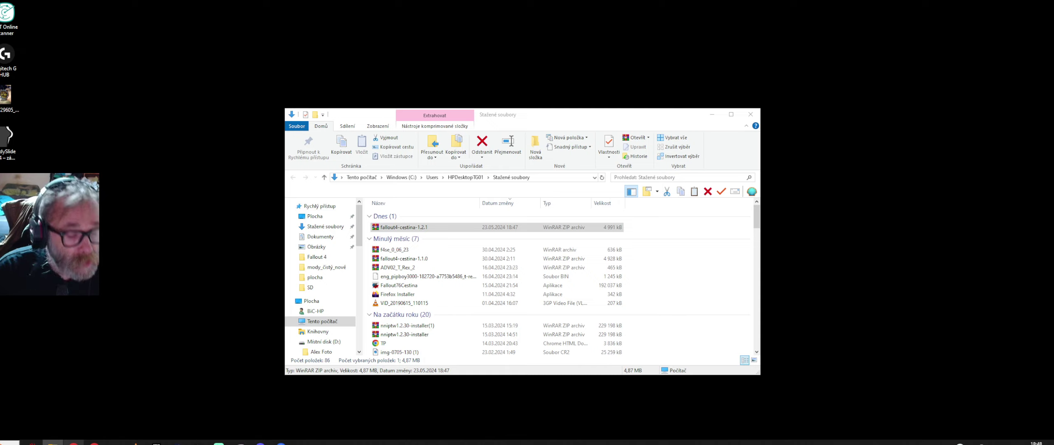
click(73, 443)
click(444, 10)
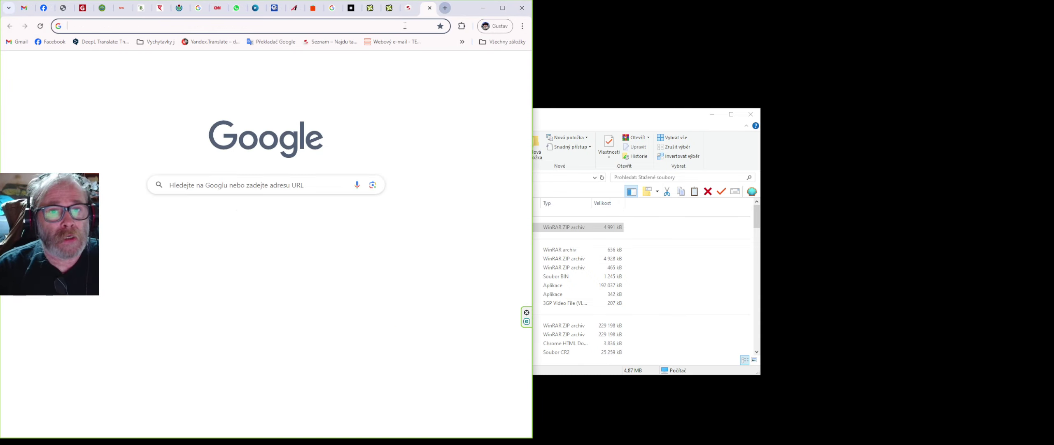
click(404, 26)
text(zip)
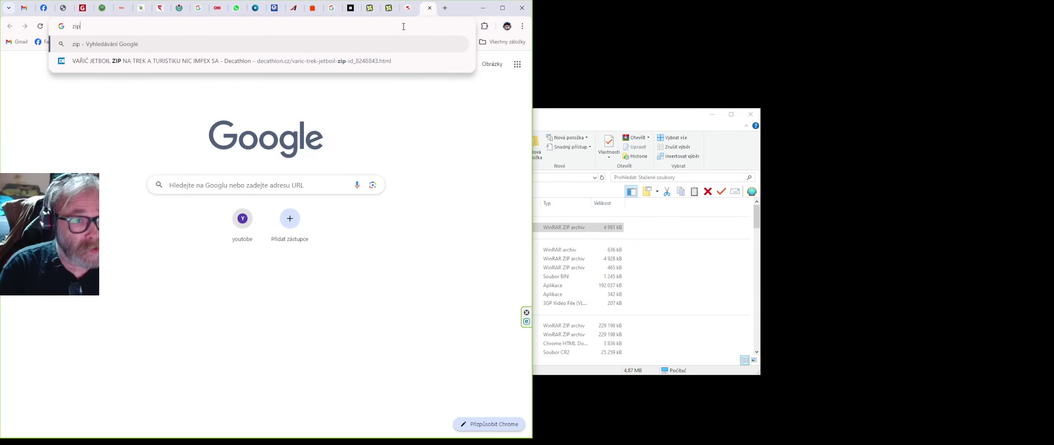
key(Return)
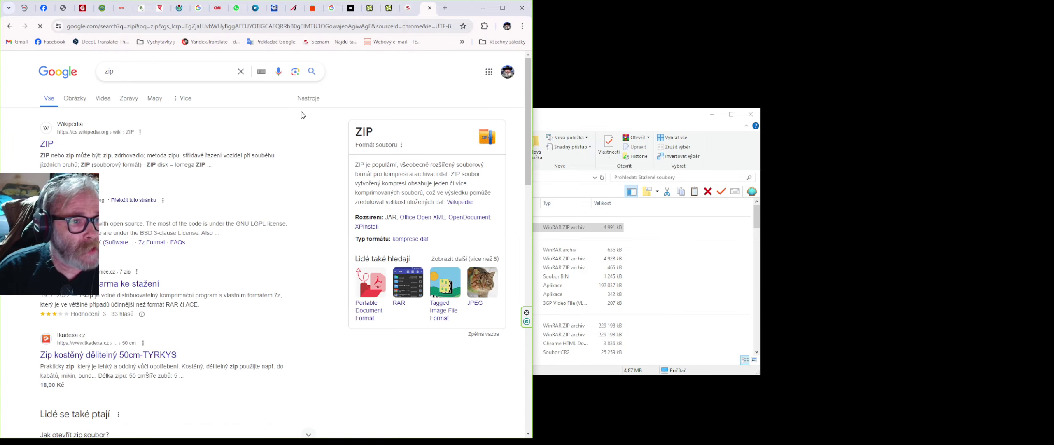
scroll(301, 112, down, 3)
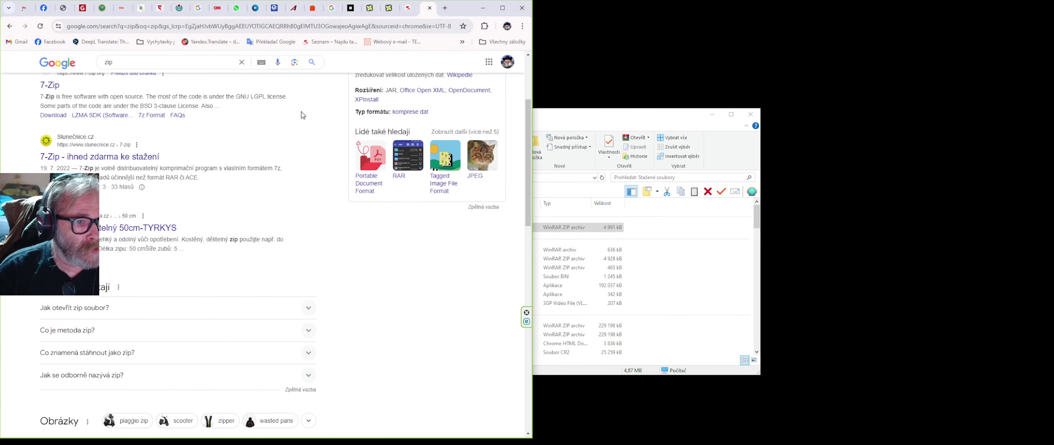
scroll(302, 112, down, 5)
scroll(301, 110, up, 8)
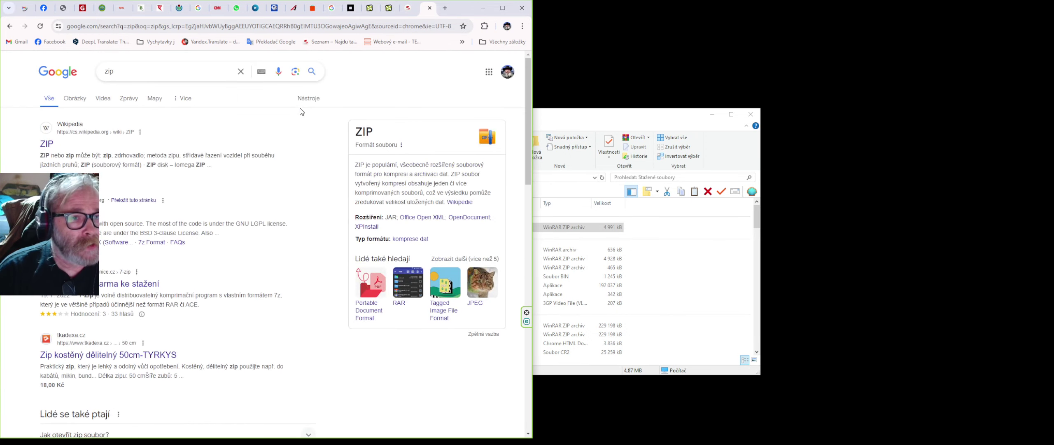
Refine the search to "zip download" and view the WinRAR download page on rar.cz.
click(141, 72)
text(do)
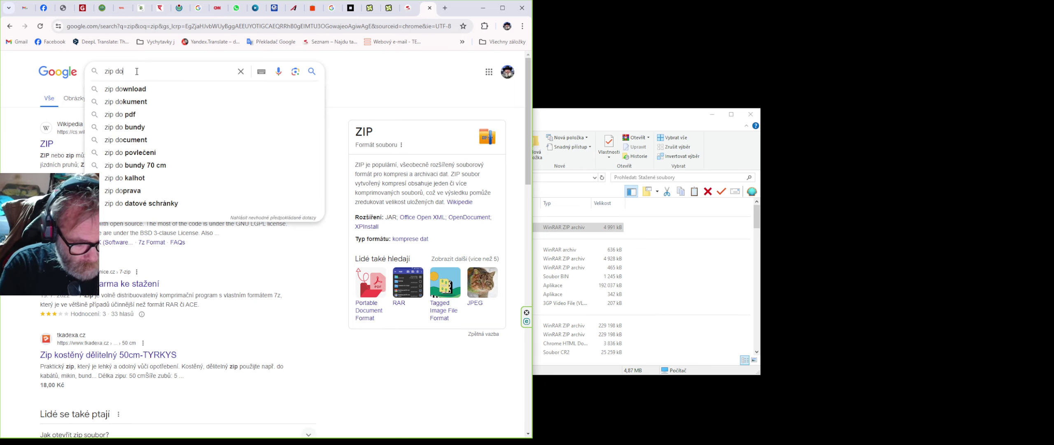
text(wnload)
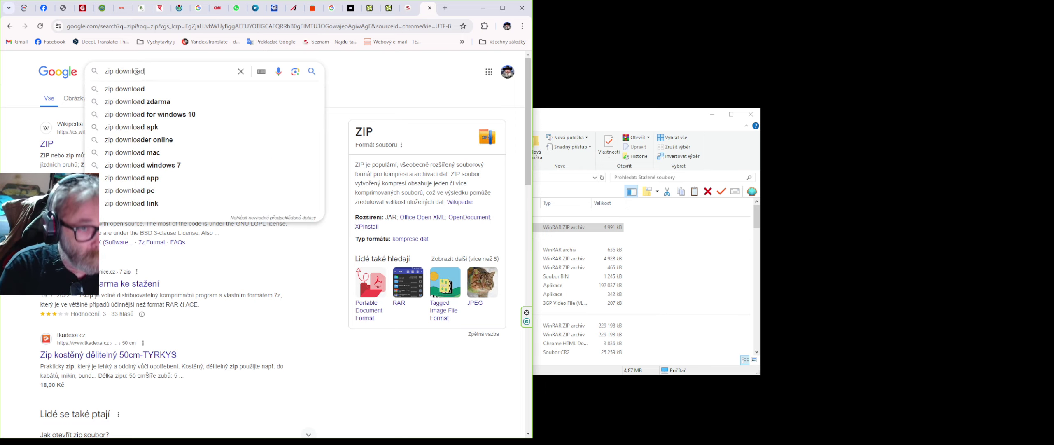
key(Return)
scroll(358, 188, down, 6)
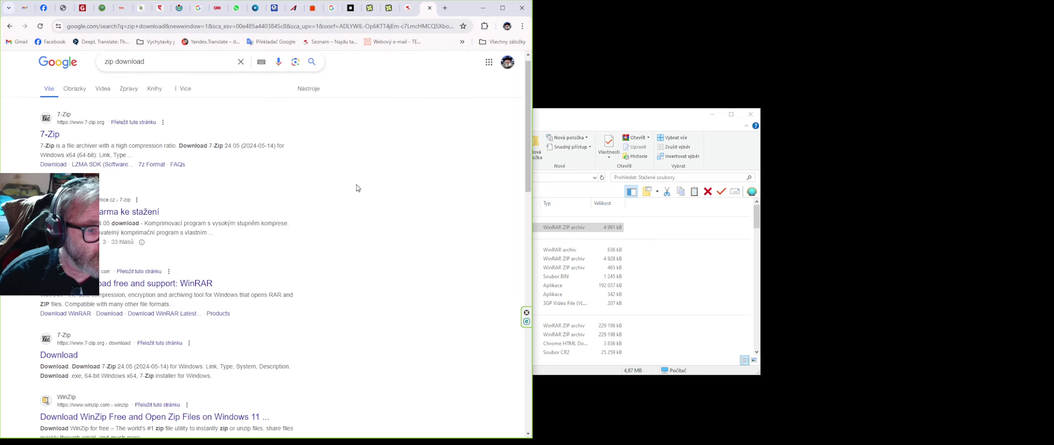
scroll(358, 190, down, 7)
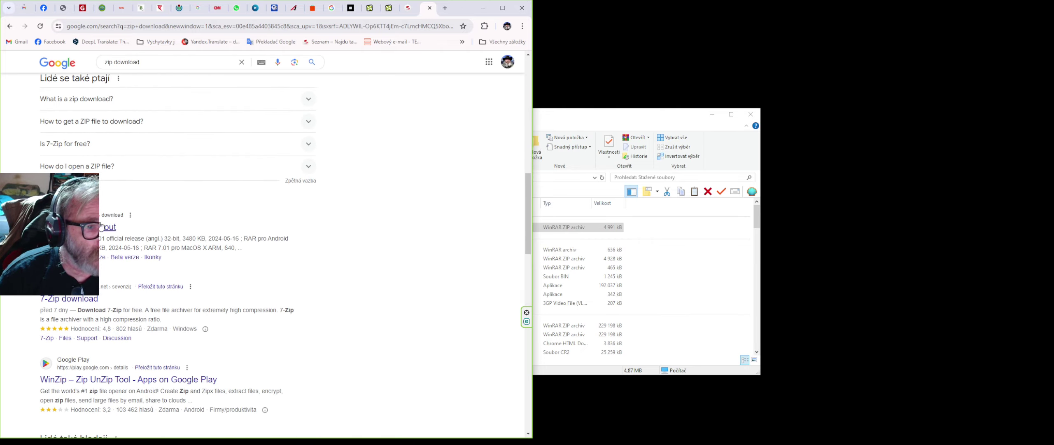
click(108, 227)
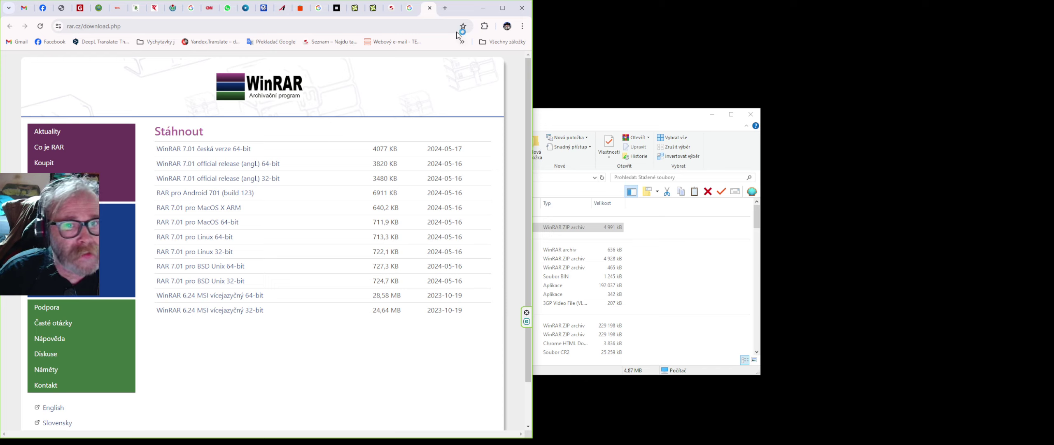
click(430, 8)
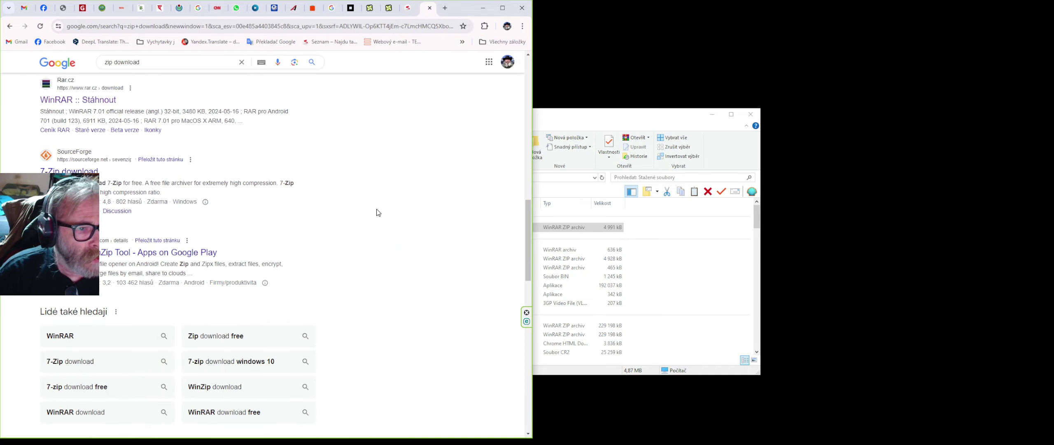
View the WinRAR Download Latest Version page from the search results, then close it and return to the downloads folder.
scroll(378, 213, down, 7)
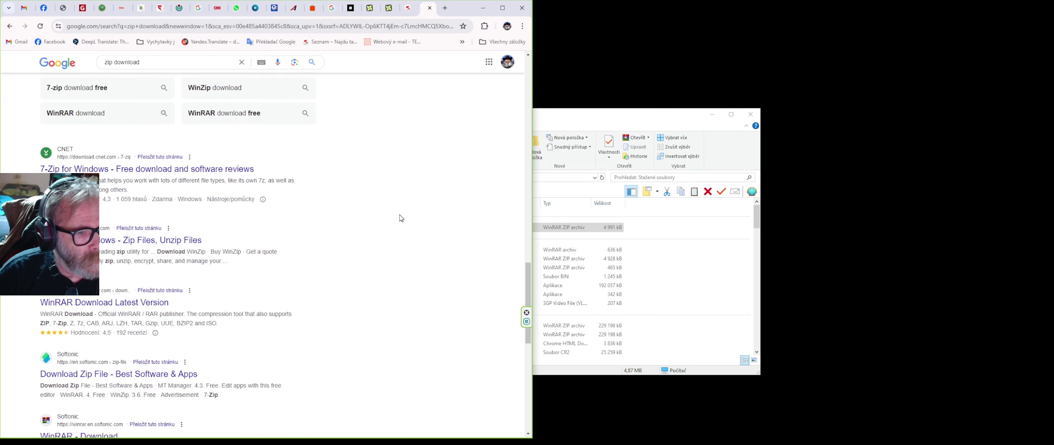
scroll(402, 218, down, 2)
click(152, 216)
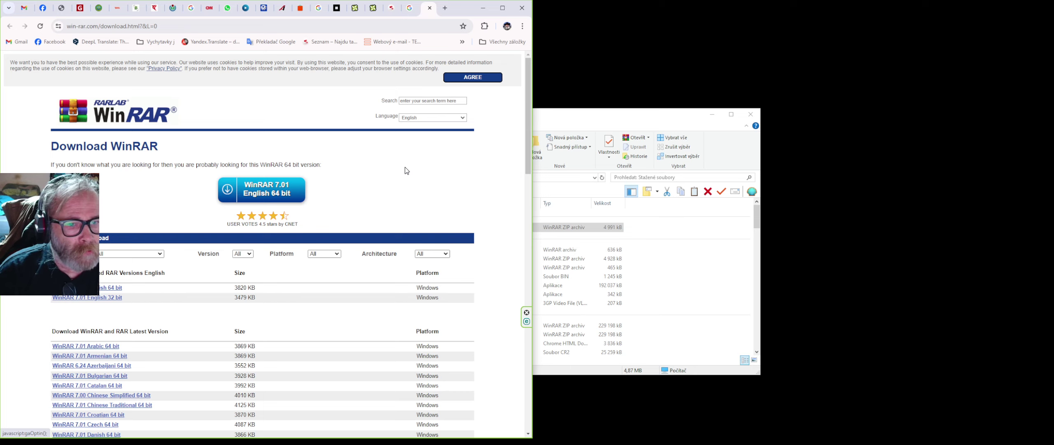
scroll(405, 167, down, 1)
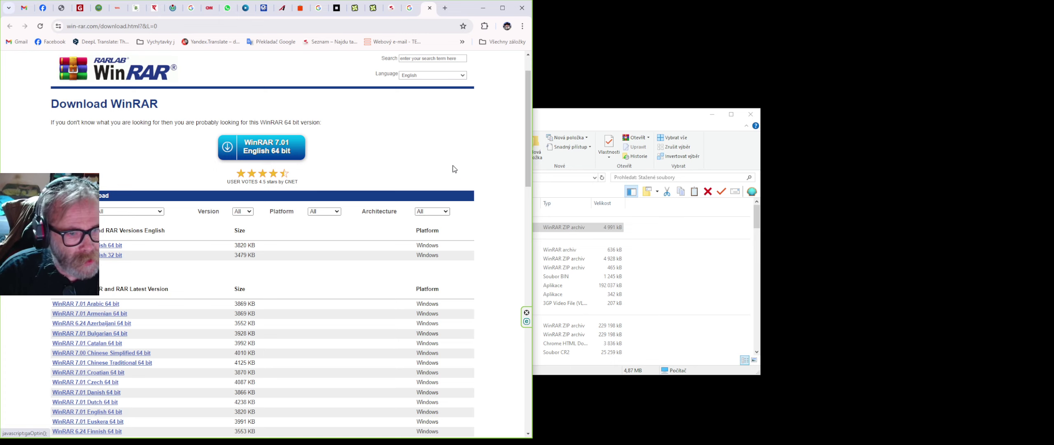
click(429, 9)
click(430, 8)
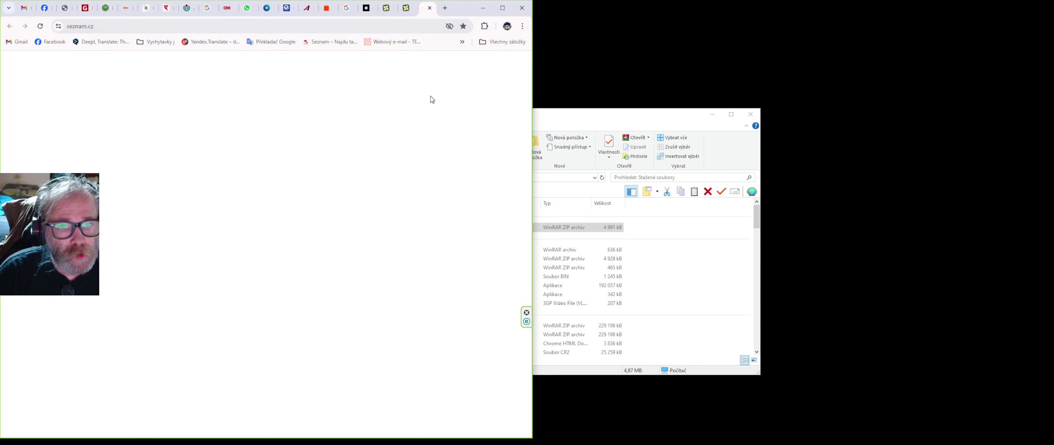
click(521, 8)
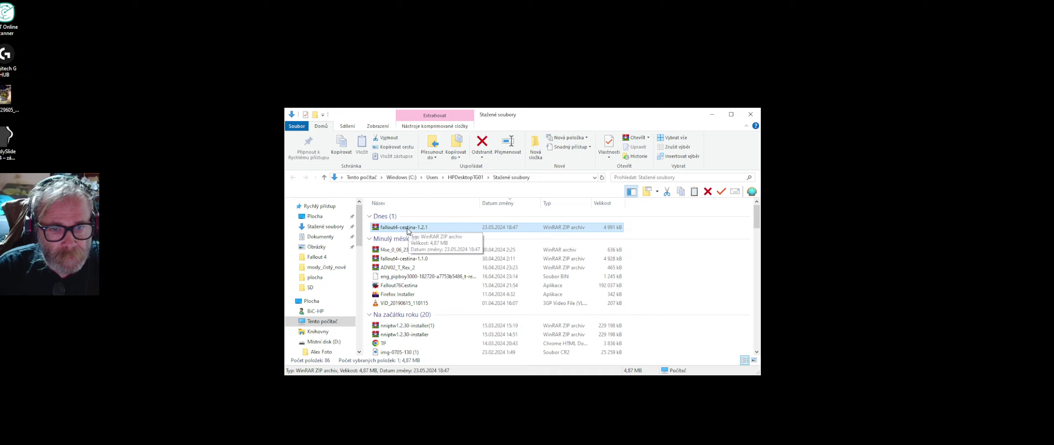
Open the fallout4-cestina-1.2.1 archive in WinRAR and dismiss the licence purchase reminder.
double_click(424, 230)
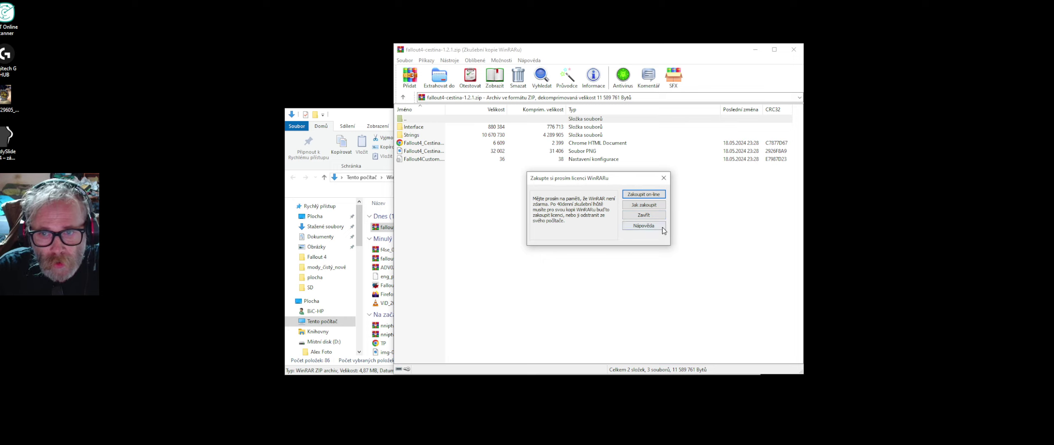
click(645, 215)
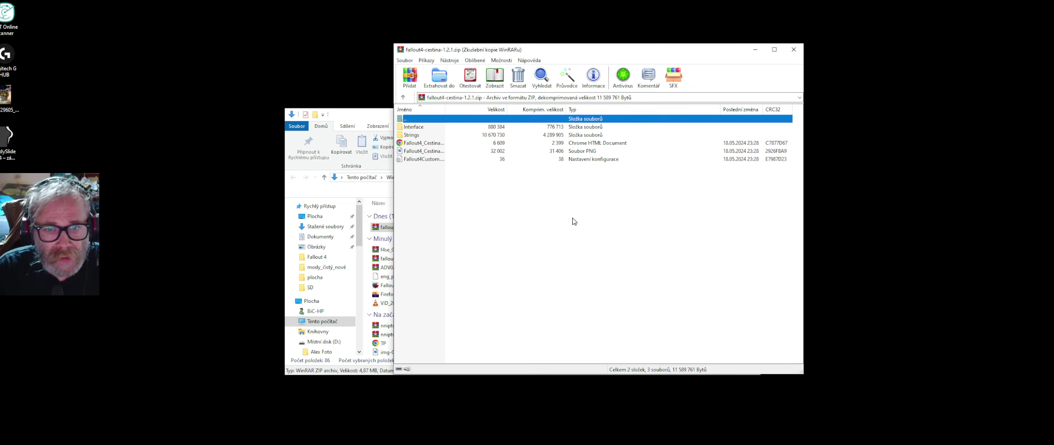
click(433, 159)
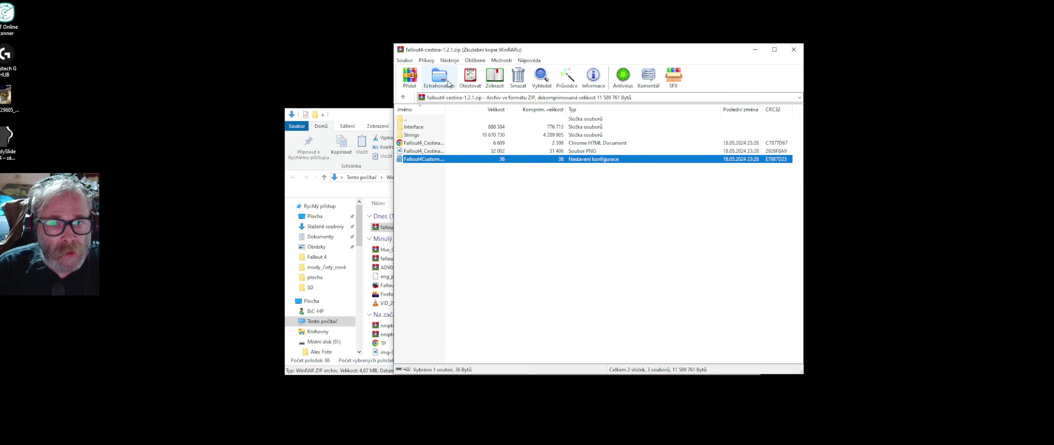
click(425, 173)
Start extracting the archive to a specified folder and expand the destination tree to Program Files (x86) on drive C.
click(439, 77)
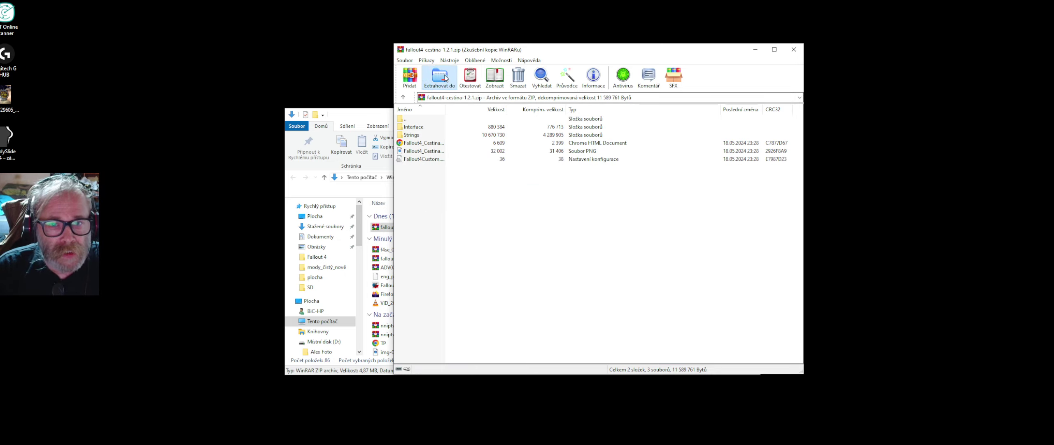
drag(701, 196, 700, 211)
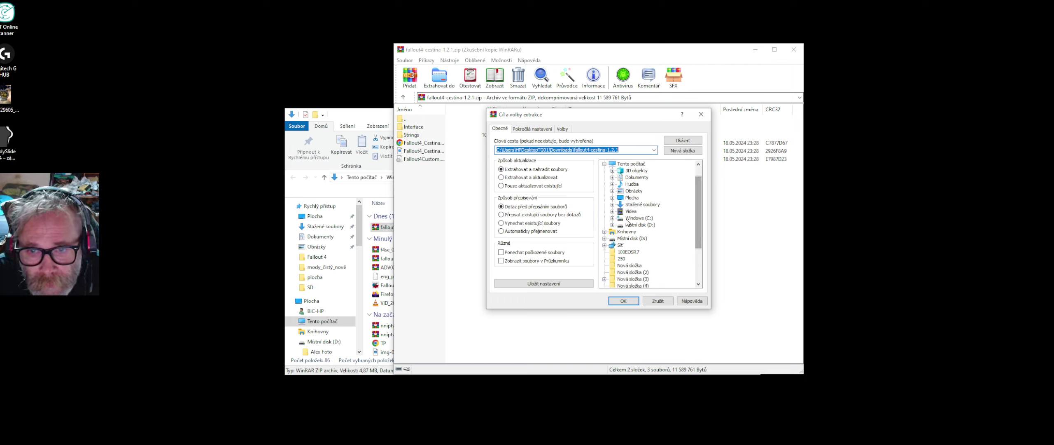
click(612, 219)
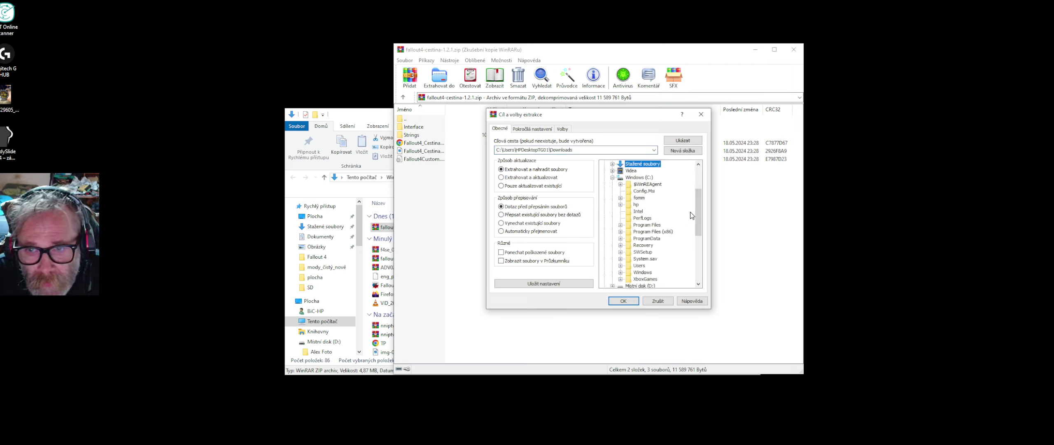
drag(697, 210, 698, 217)
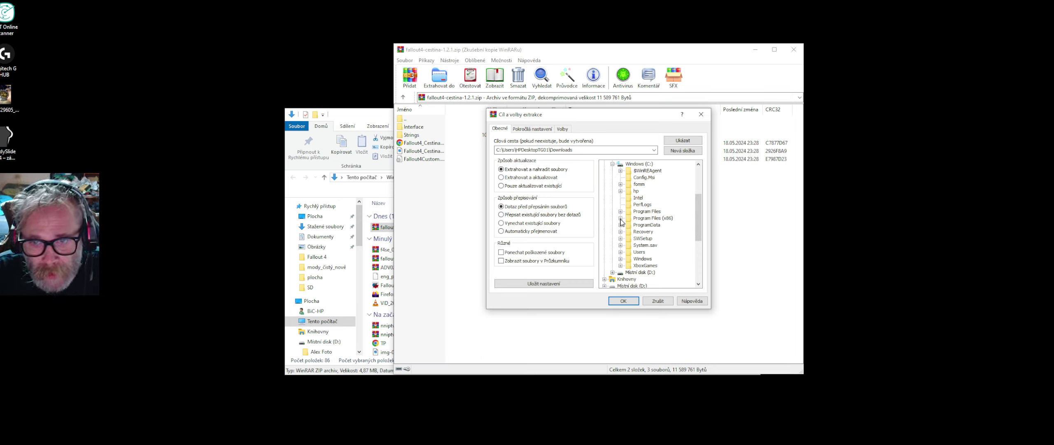
scroll(621, 221, down, 3)
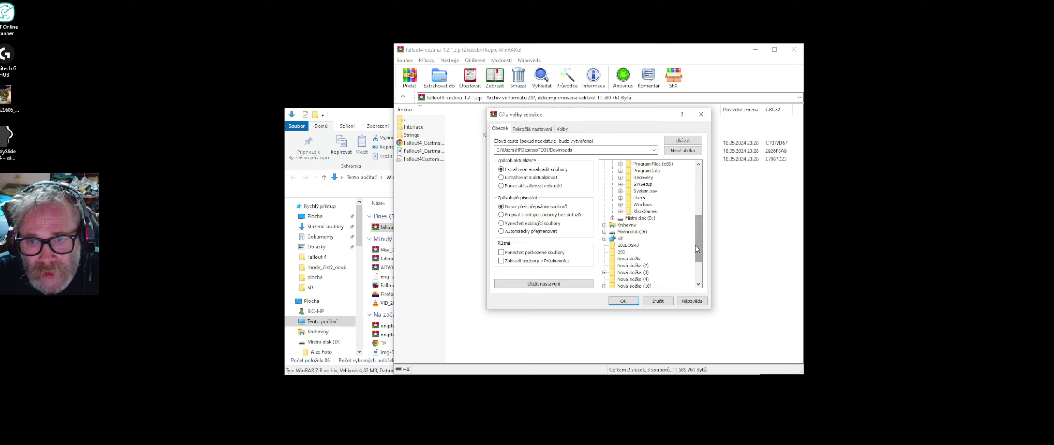
drag(697, 239, 698, 231)
click(620, 184)
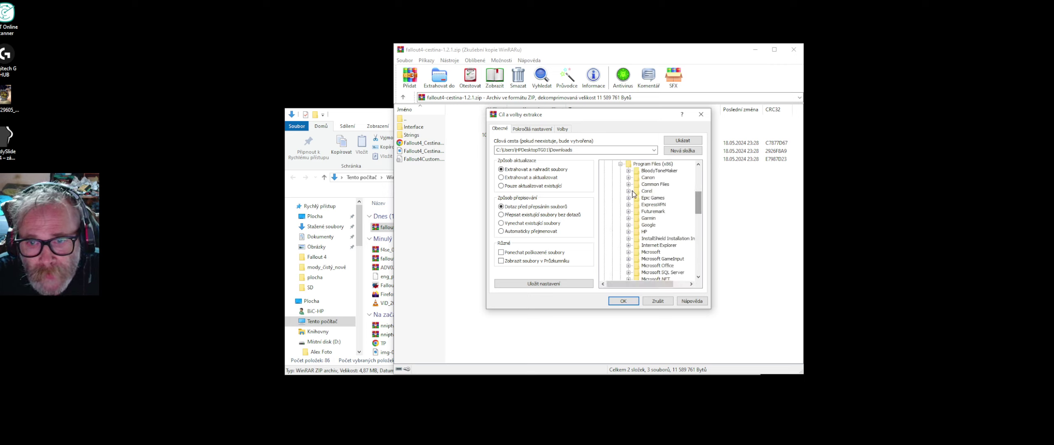
Set the extraction destination to Steam\steamapps\common\Fallout 4\Data inside Program Files (x86).
drag(699, 212, 697, 233)
click(628, 232)
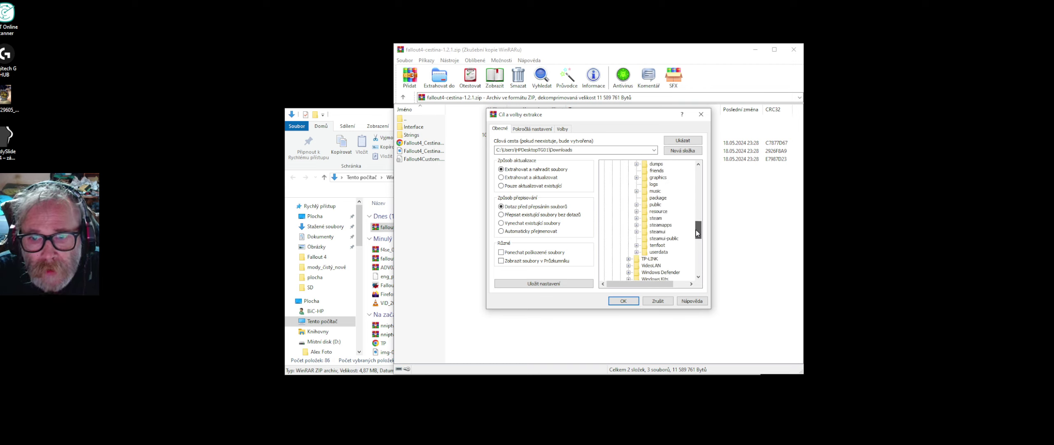
click(636, 225)
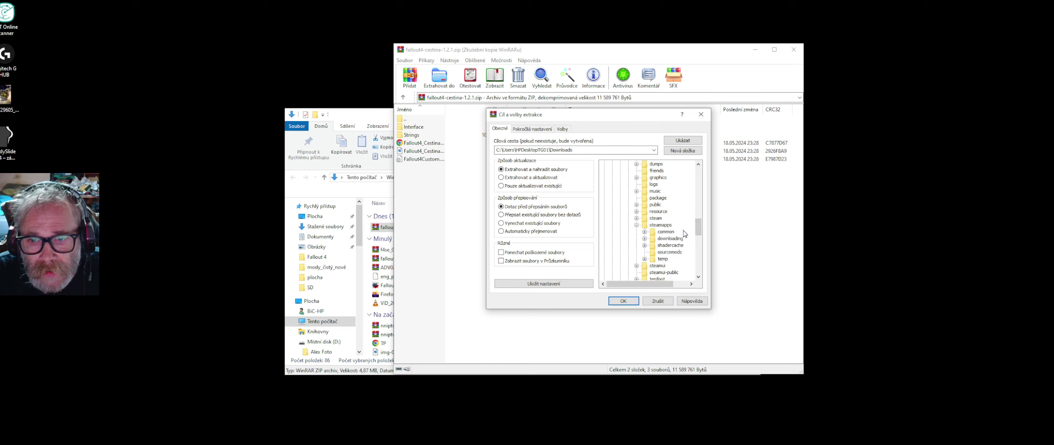
click(645, 232)
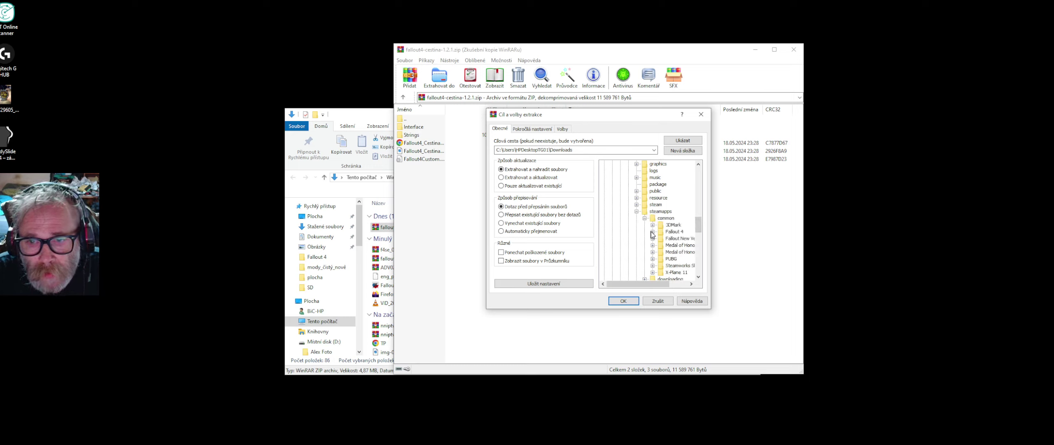
click(653, 232)
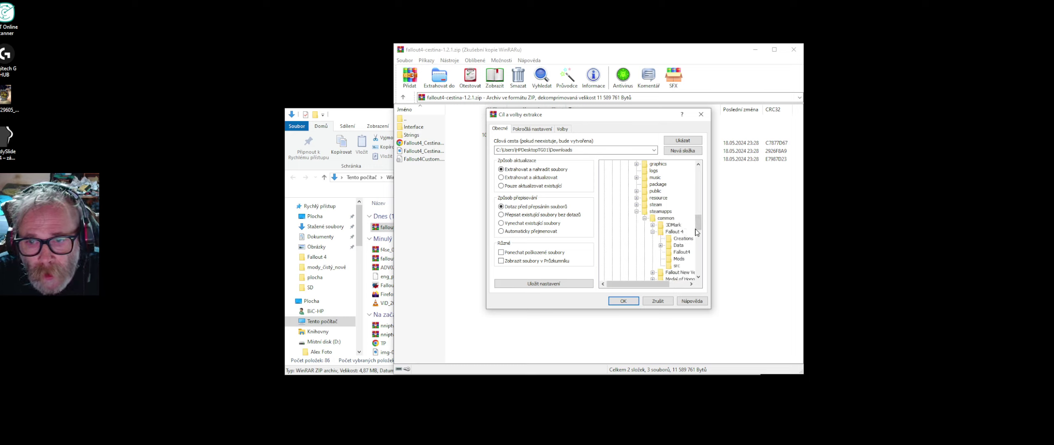
click(676, 245)
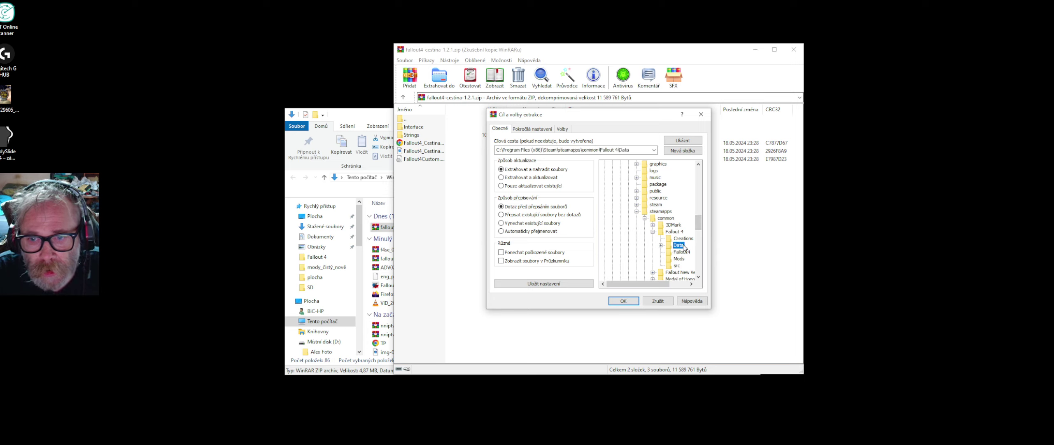
Run the extraction, replacing all existing files, and close the archive.
click(623, 300)
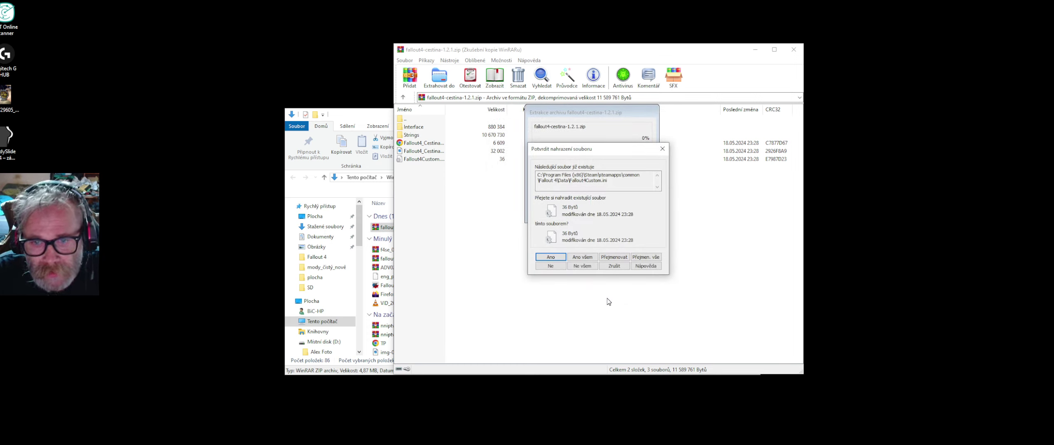
click(587, 259)
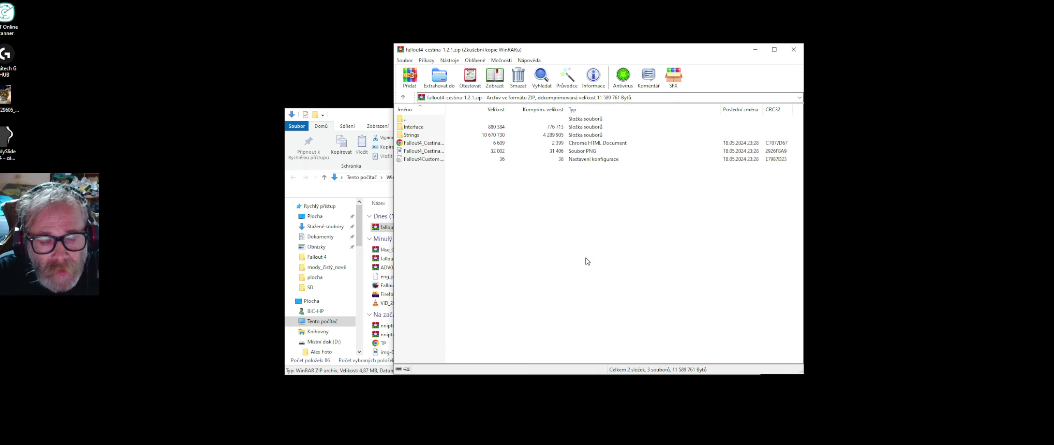
click(794, 50)
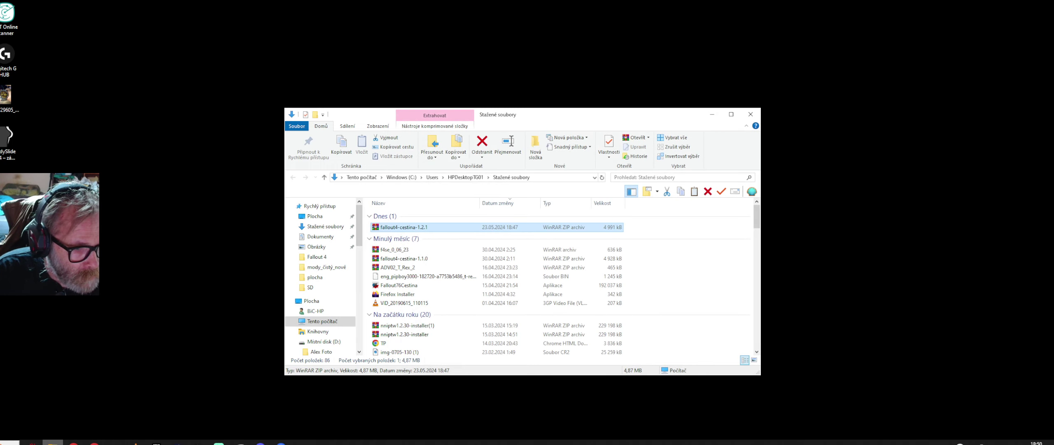
Open a new File Explorer window and go to the Steam folder in Program Files (x86) on drive C.
key(super)
click(52, 300)
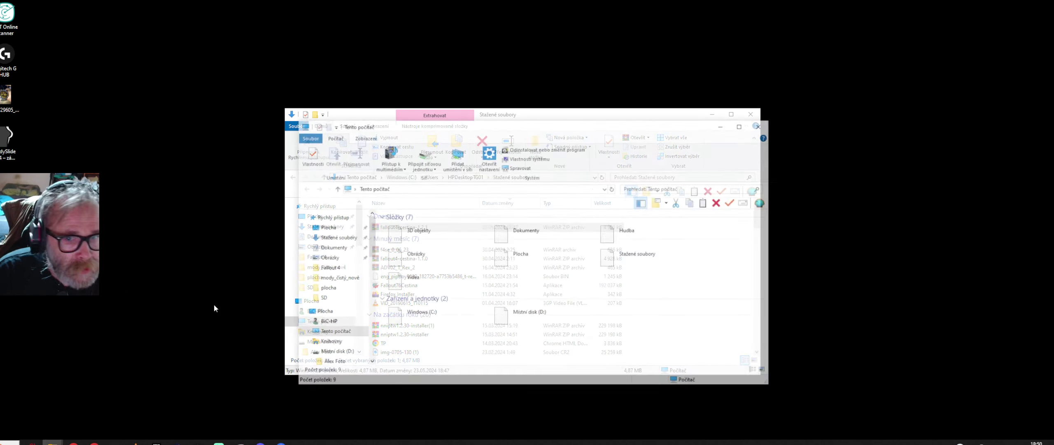
double_click(432, 319)
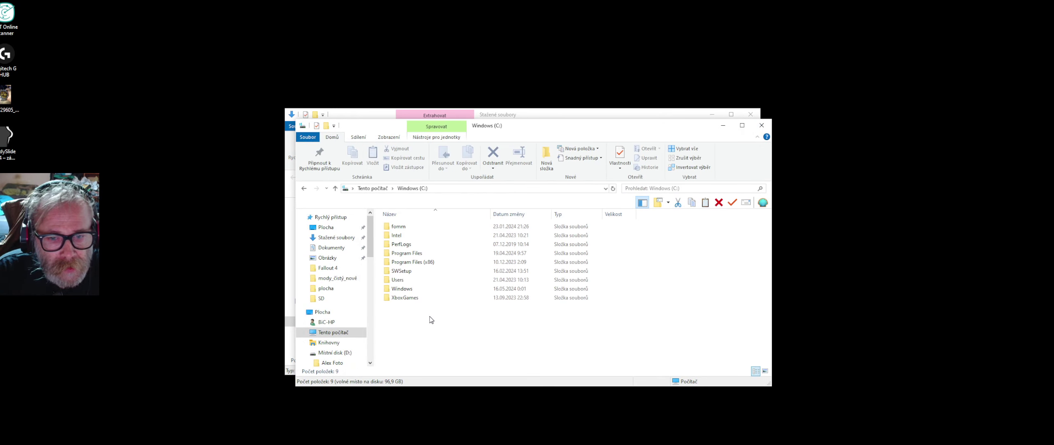
double_click(426, 263)
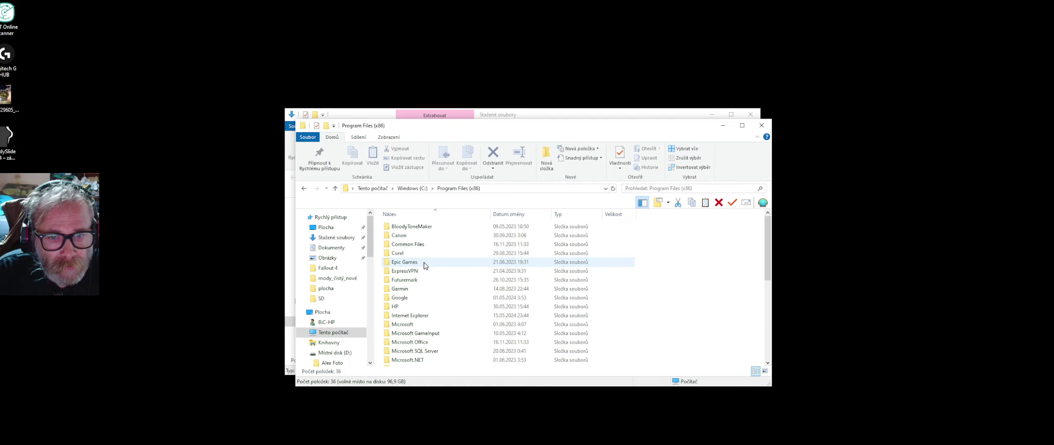
scroll(447, 266, down, 7)
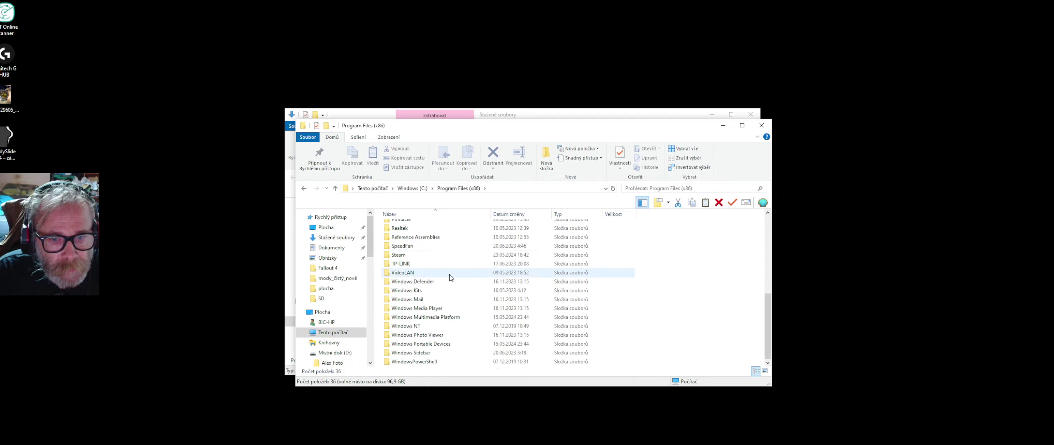
double_click(432, 254)
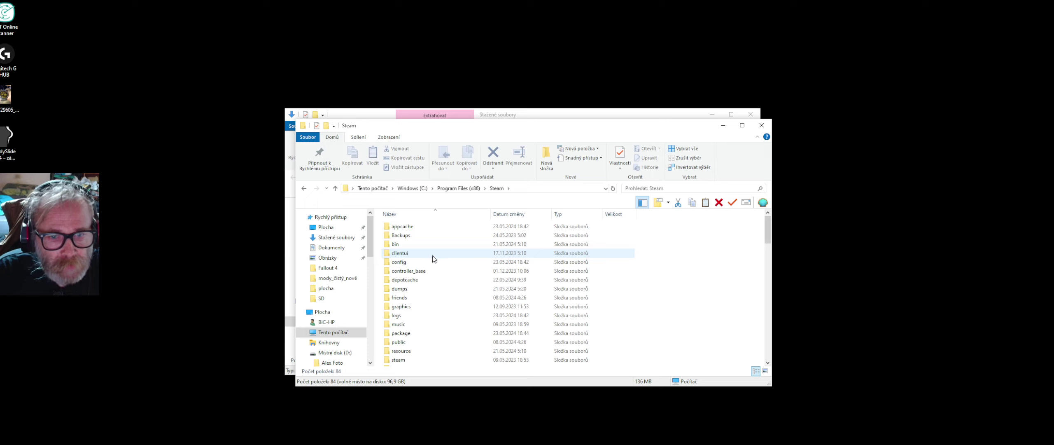
Open the game's Data folder through steamapps, common and Fallout 4.
scroll(428, 262, down, 4)
click(410, 266)
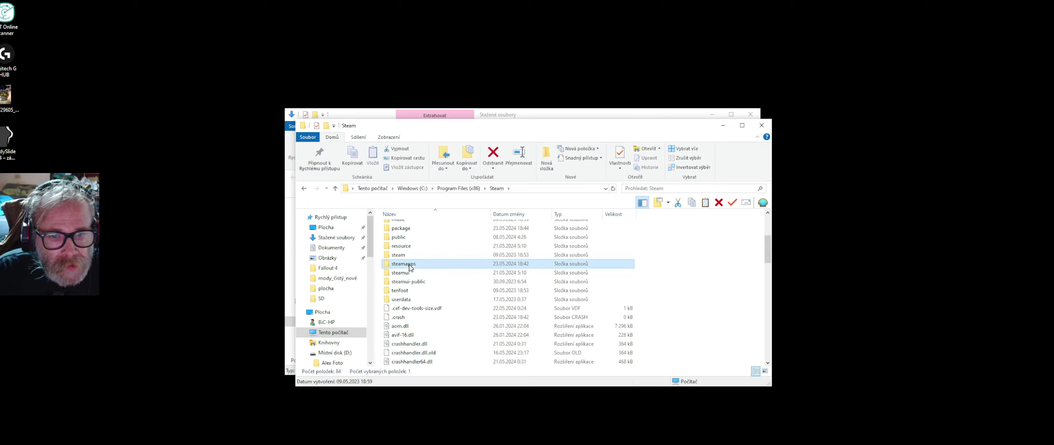
double_click(410, 266)
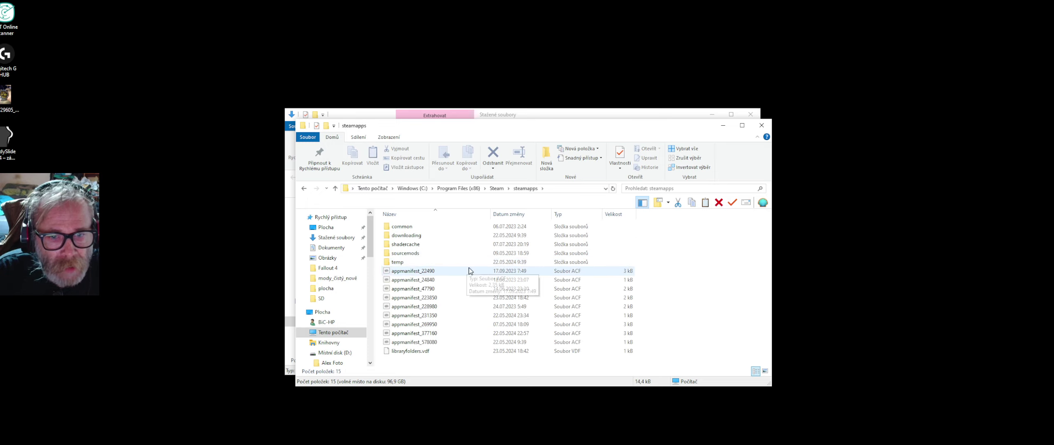
double_click(411, 227)
double_click(399, 238)
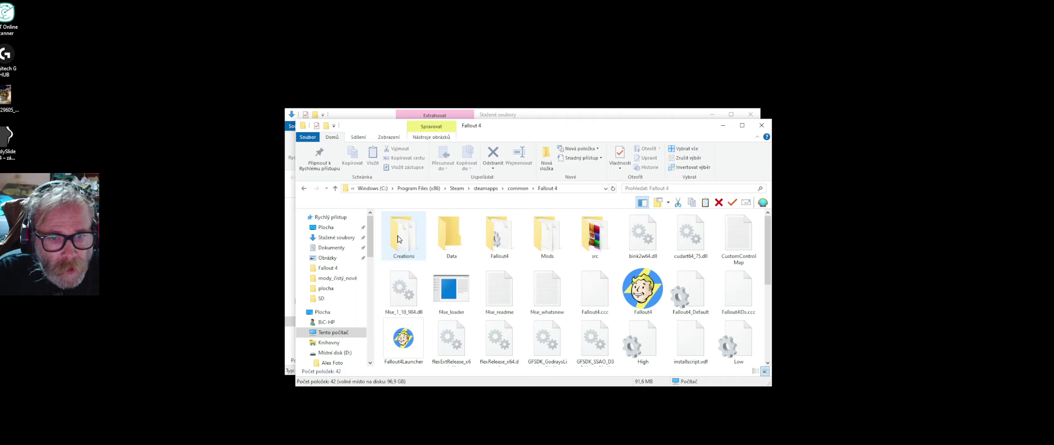
double_click(455, 244)
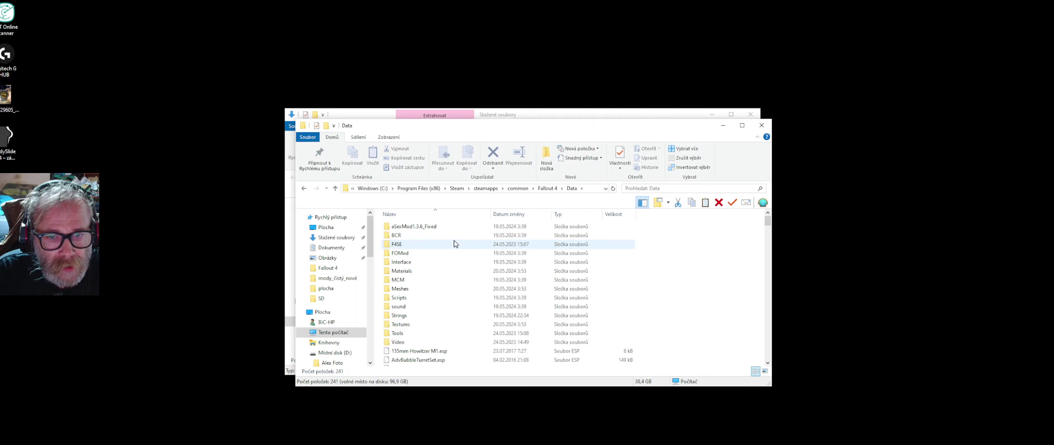
Find the Fallout4Custom configuration file in the Data folder, check its properties and close them.
scroll(455, 247, down, 9)
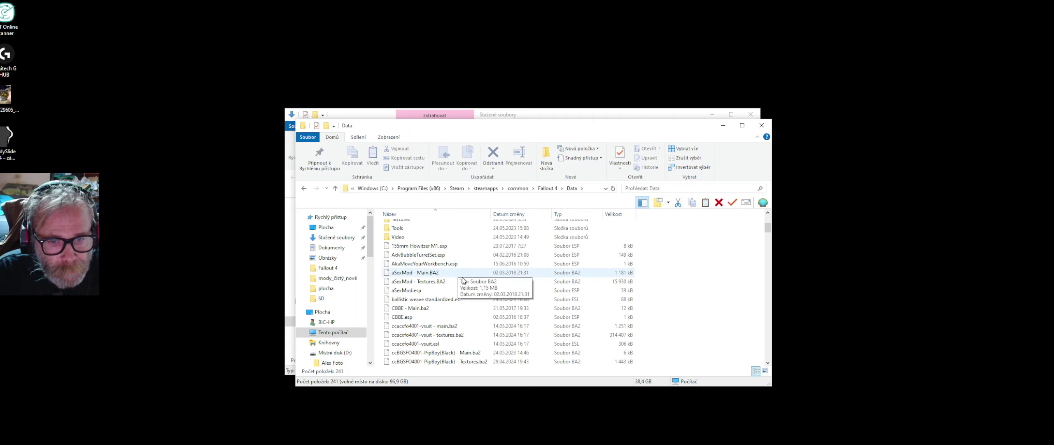
scroll(471, 297, down, 20)
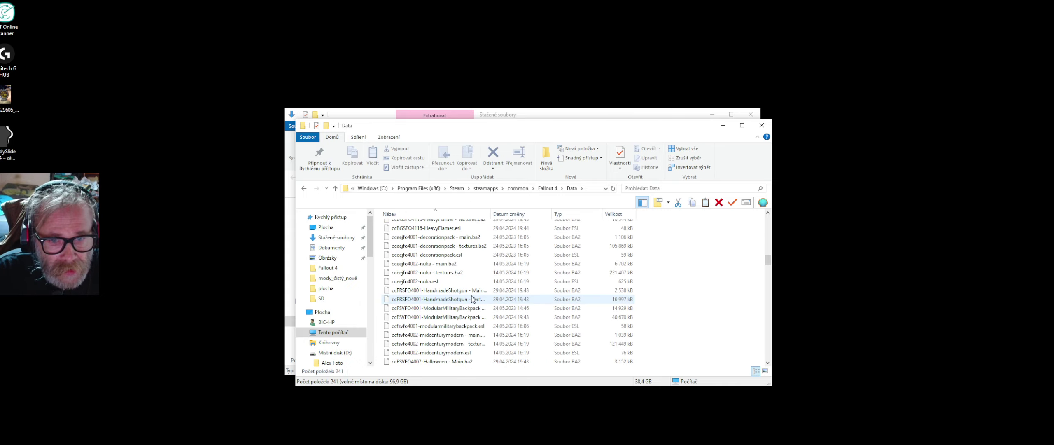
scroll(472, 299, down, 20)
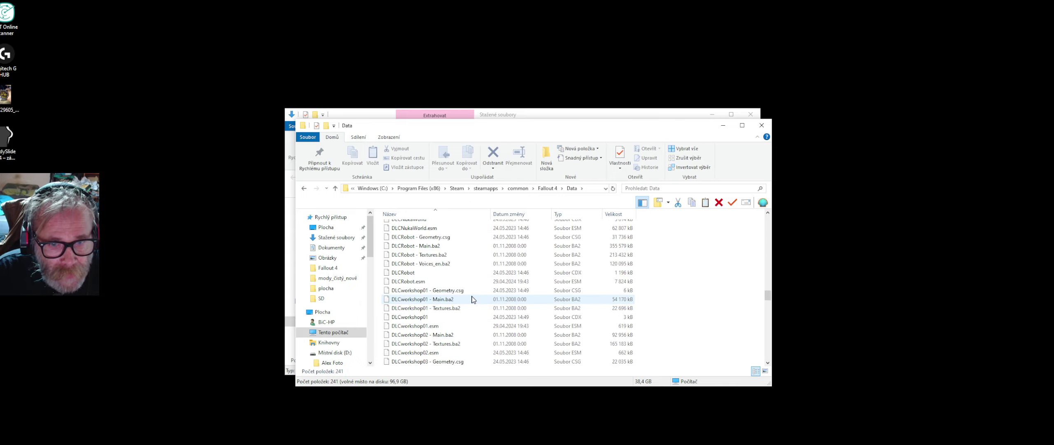
scroll(473, 300, down, 2)
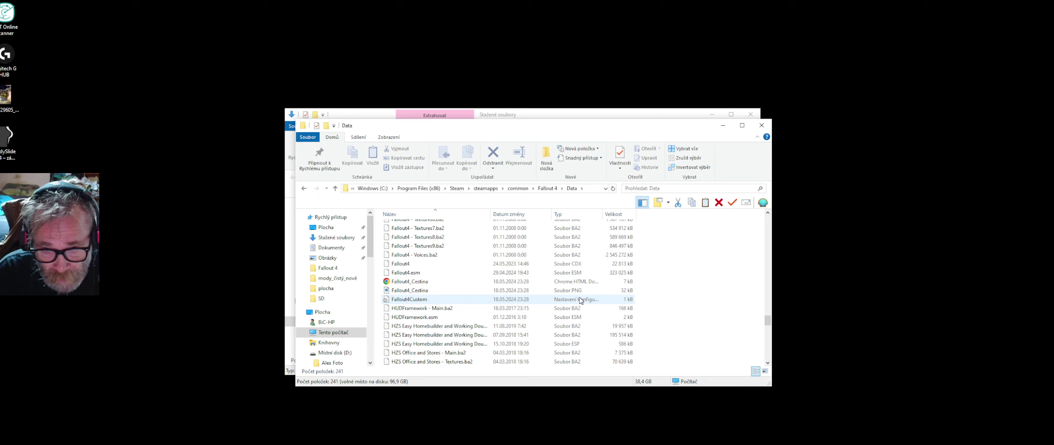
right_click(418, 300)
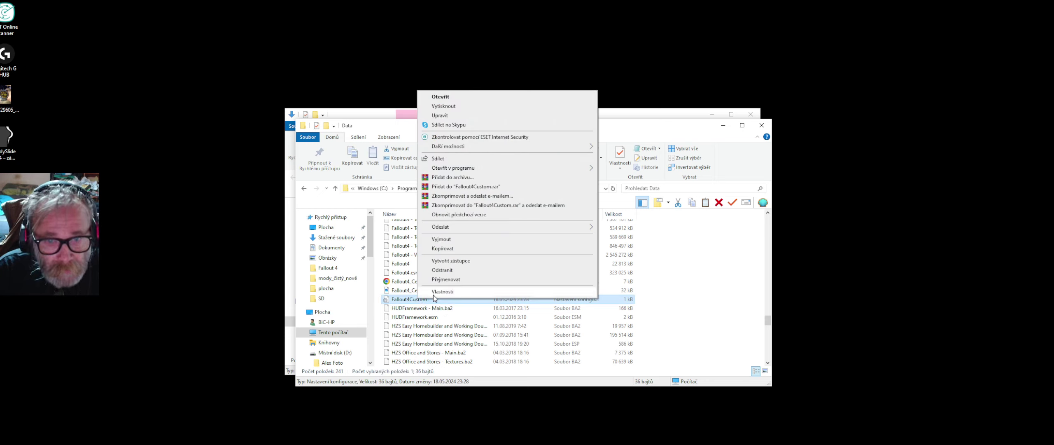
click(441, 293)
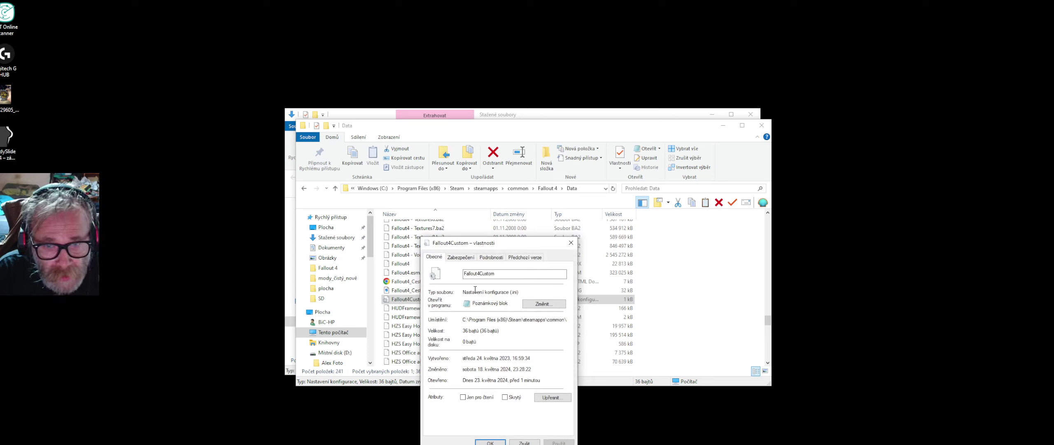
click(570, 242)
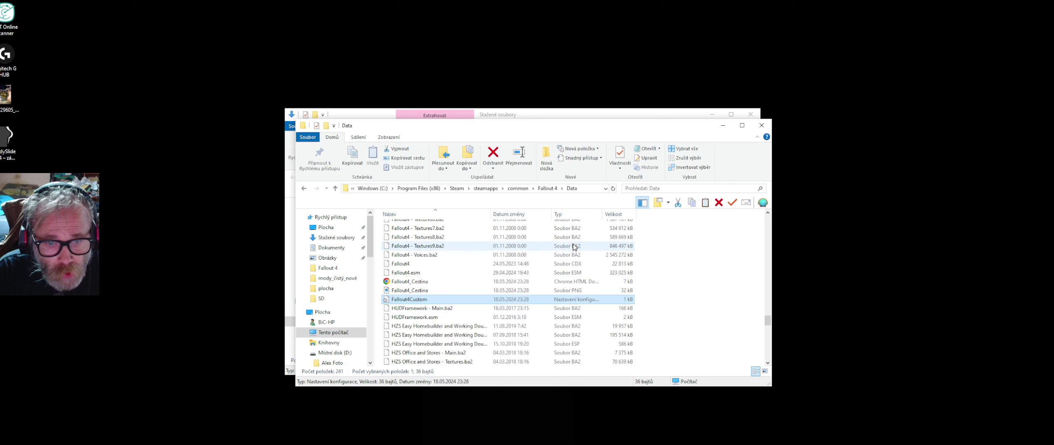
Copy the Fallout4Custom configuration file from Data and open the Fallout4 folder inside My Games in Documents.
right_click(414, 302)
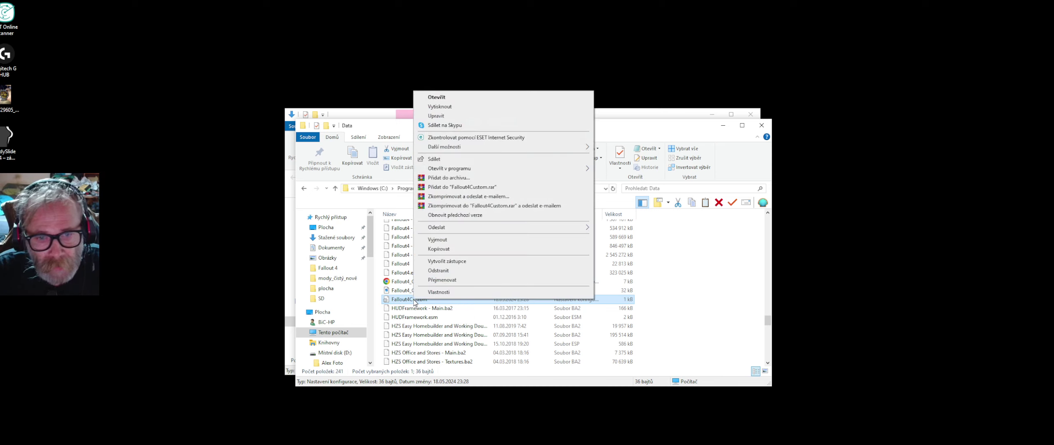
click(456, 252)
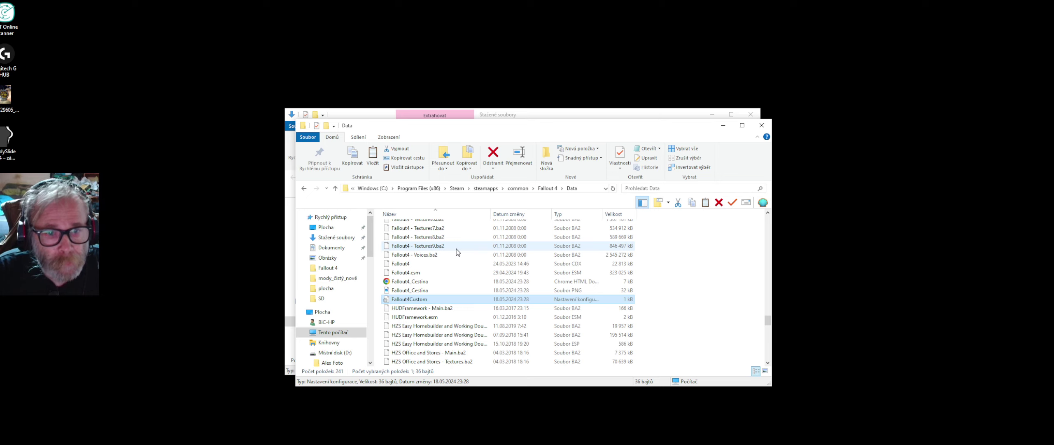
click(331, 248)
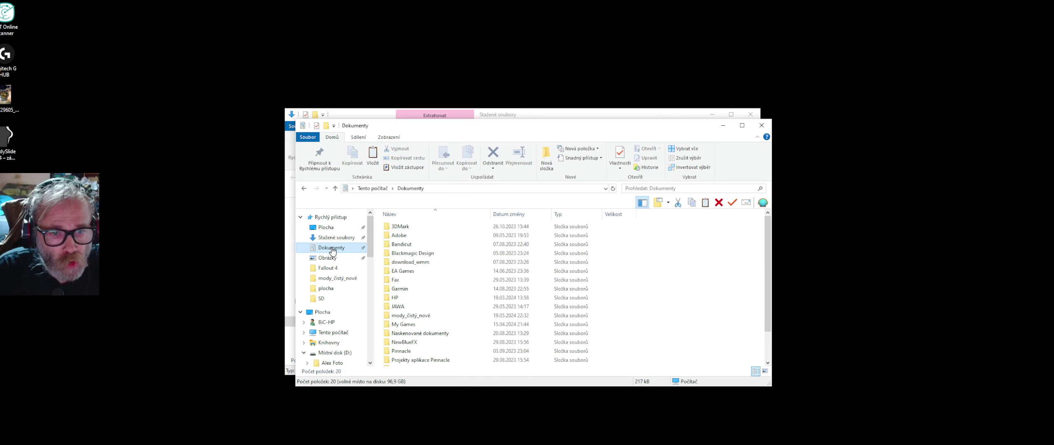
scroll(478, 237, down, 2)
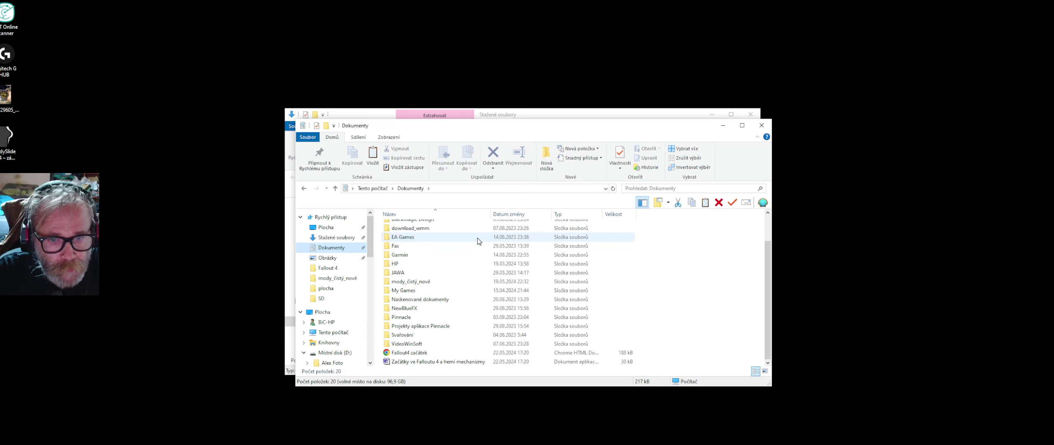
double_click(406, 291)
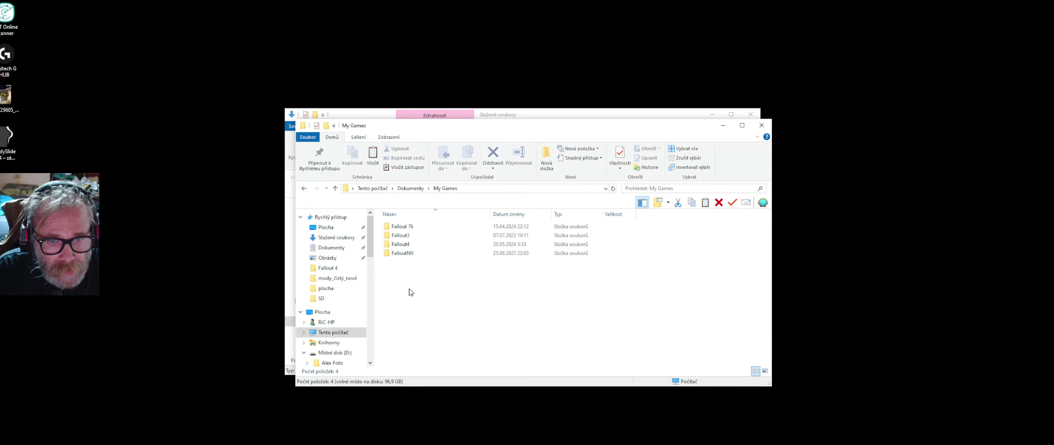
double_click(410, 245)
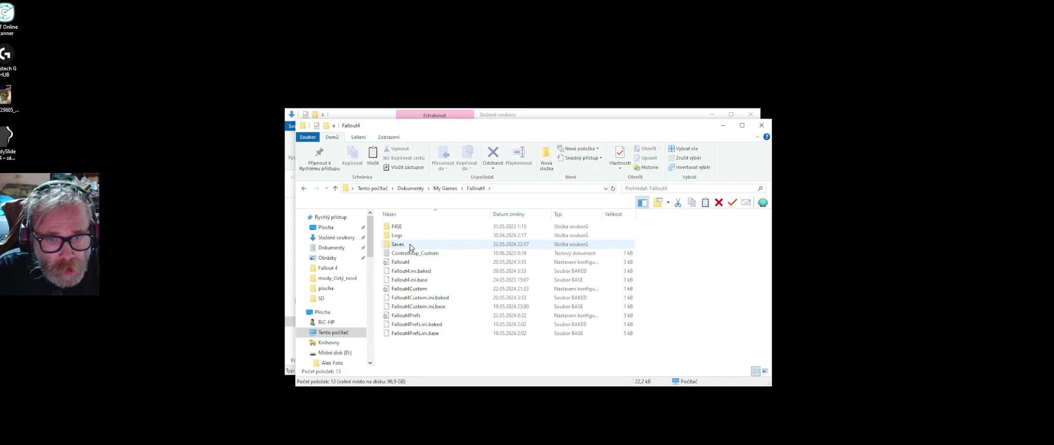
Paste the copied configuration file into the My Games Fallout4 folder, replacing the existing Fallout4Custom.ini.
right_click(416, 353)
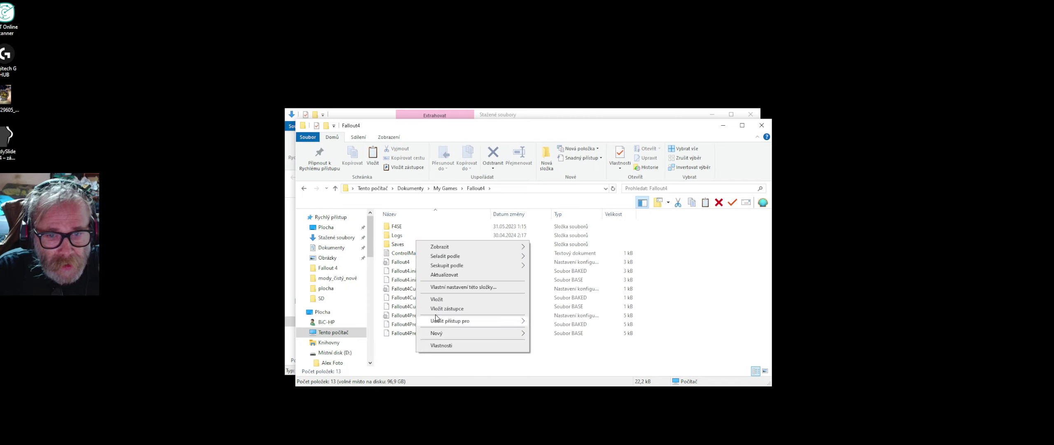
click(446, 299)
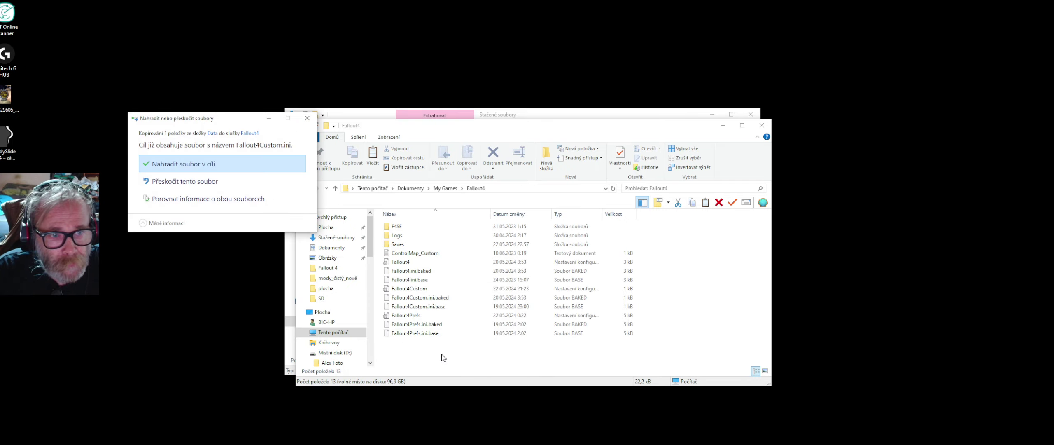
click(201, 165)
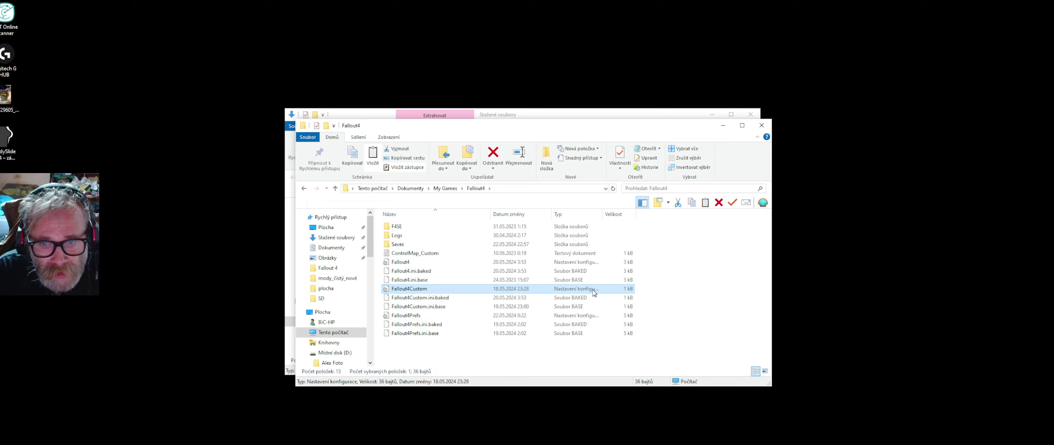
Check the properties of the Fallout4Custom file in the My Games Fallout4 folder and close them.
right_click(445, 292)
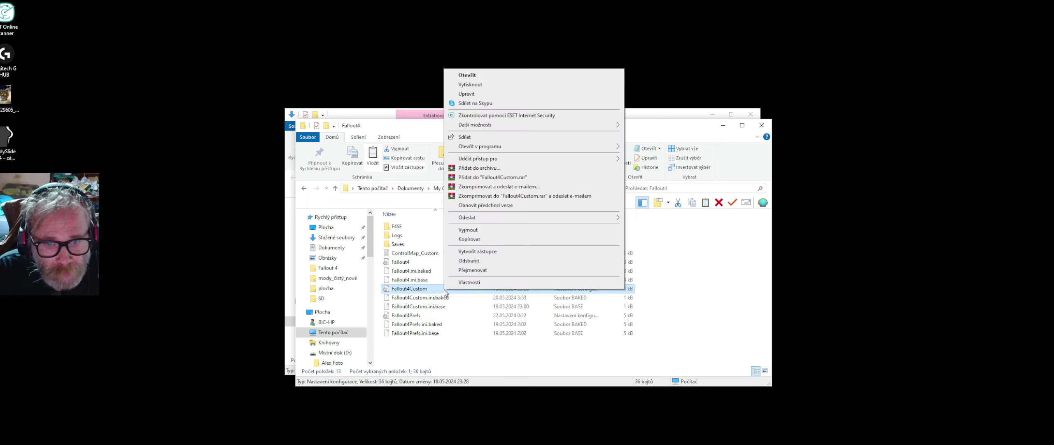
click(469, 282)
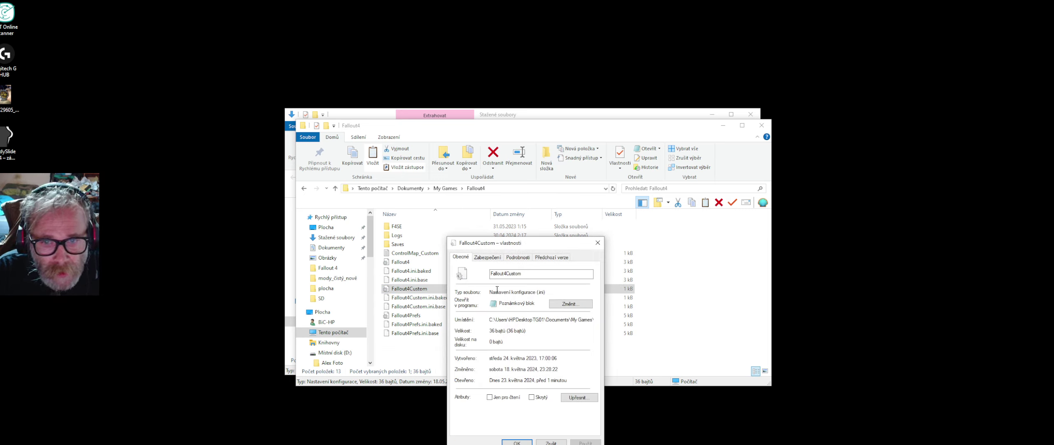
click(598, 243)
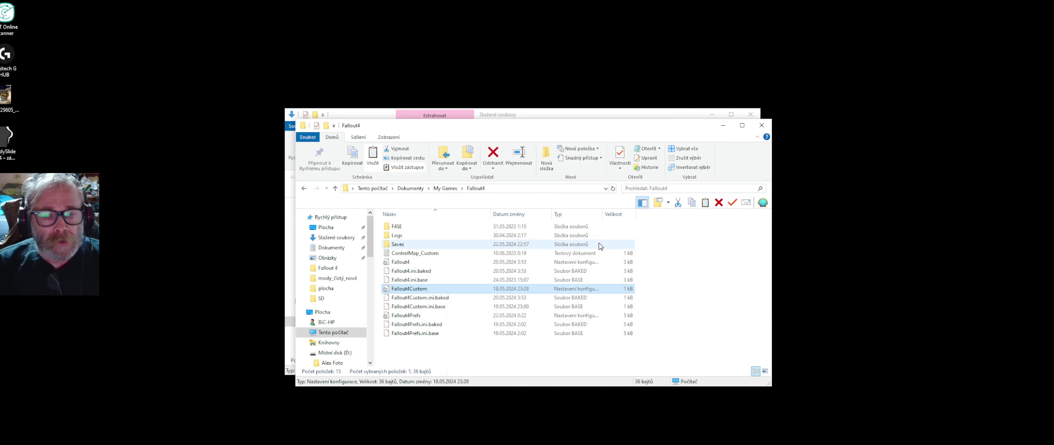